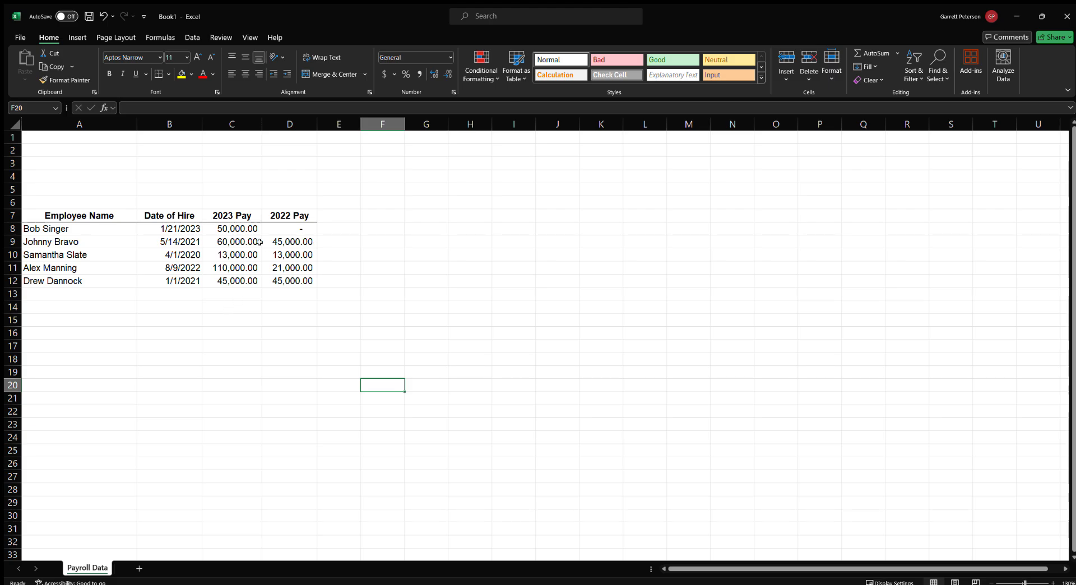
{"action": "left_click", "coordinate": [60, 341]}
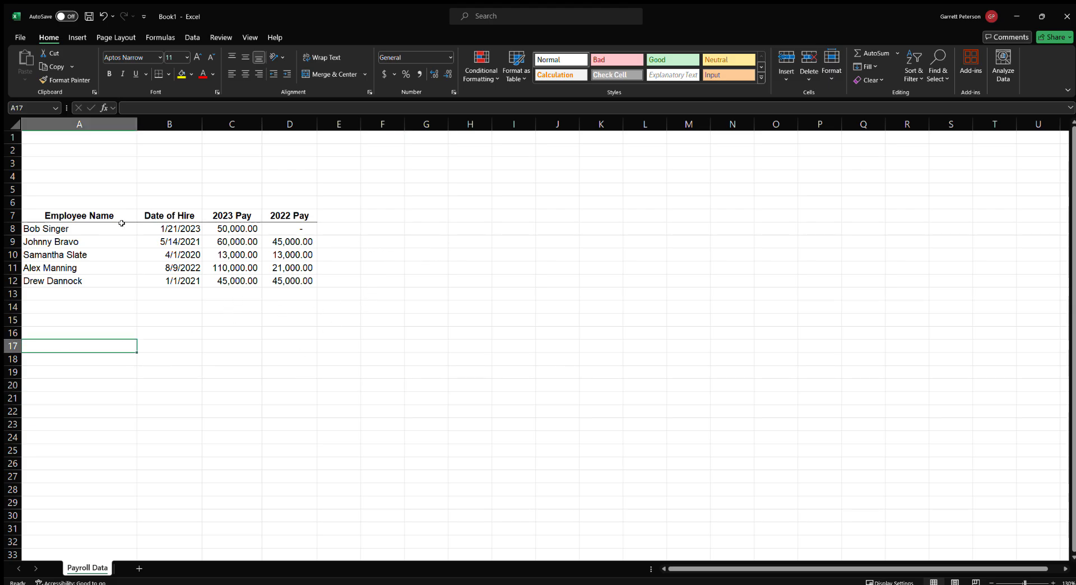
{"action": "left_click", "coordinate": [71, 280]}
{"action": "left_click", "coordinate": [90, 346]}
{"action": "left_click", "coordinate": [51, 256]}
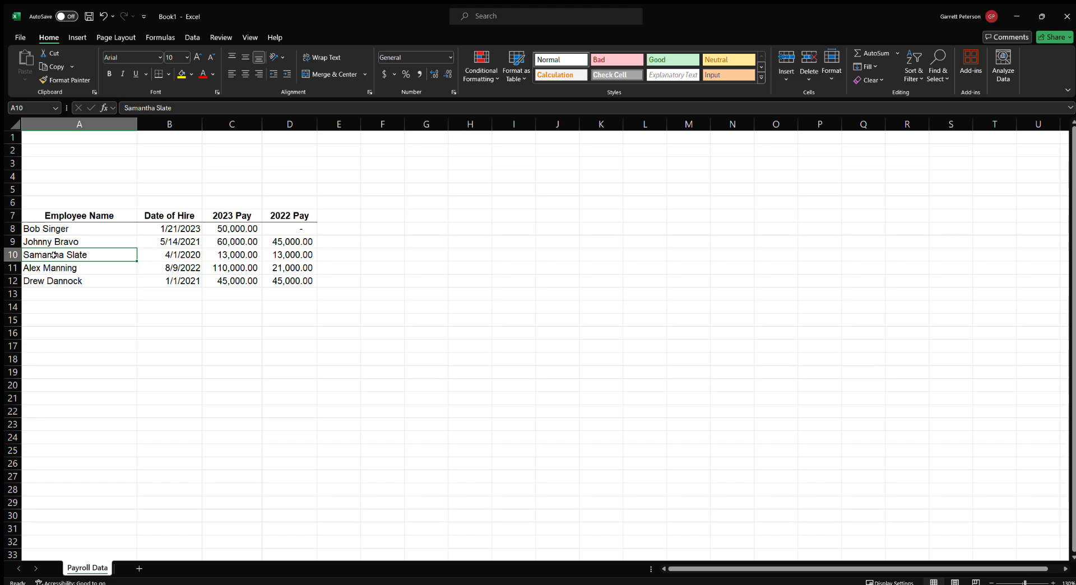
{"action": "left_click", "coordinate": [98, 341]}
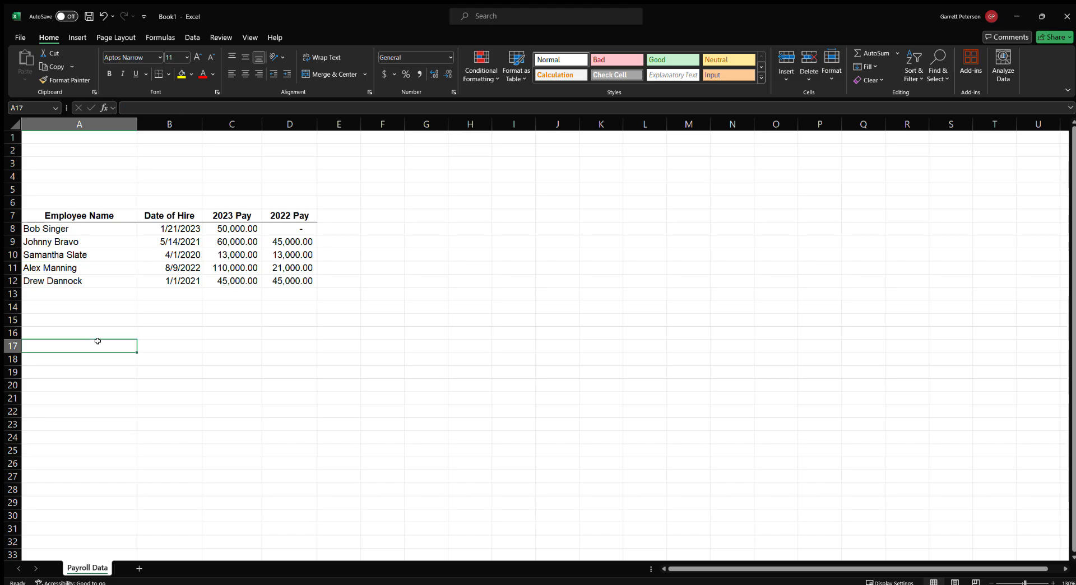
{"action": "left_click", "coordinate": [87, 251]}
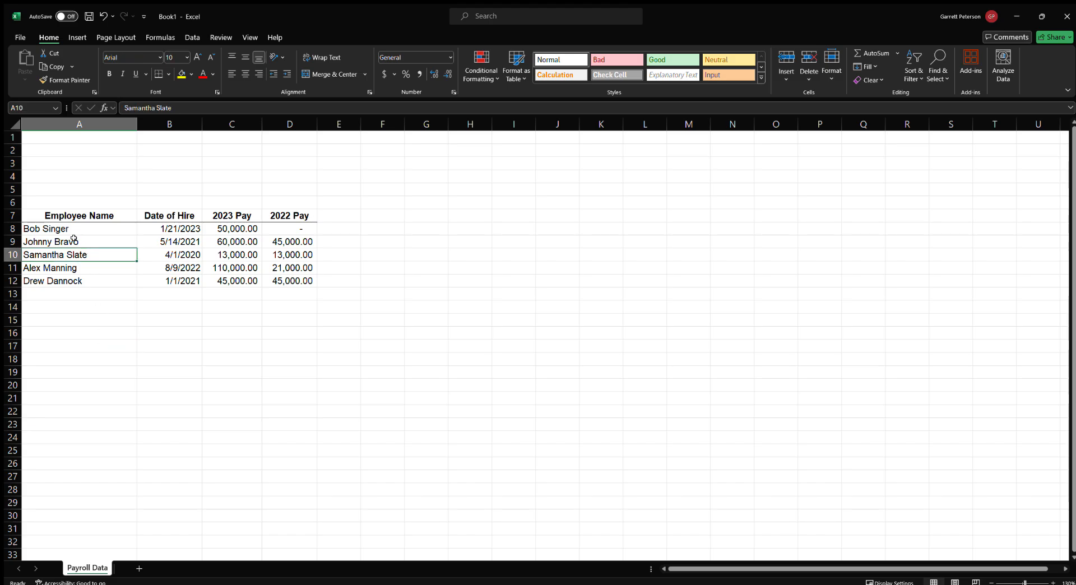
{"action": "left_click", "coordinate": [74, 240]}
{"action": "left_click", "coordinate": [65, 227]}
{"action": "left_click", "coordinate": [78, 255]}
{"action": "left_click", "coordinate": [137, 352]}
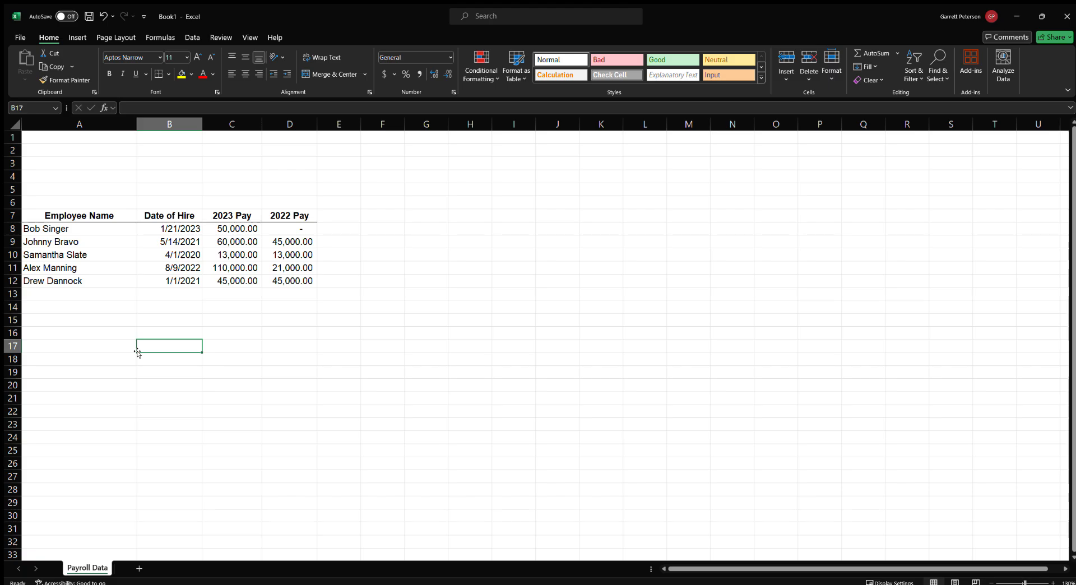
- Enter the last listed employee's full name in cell A17, below the payroll table
{"action": "left_click", "coordinate": [137, 350]}
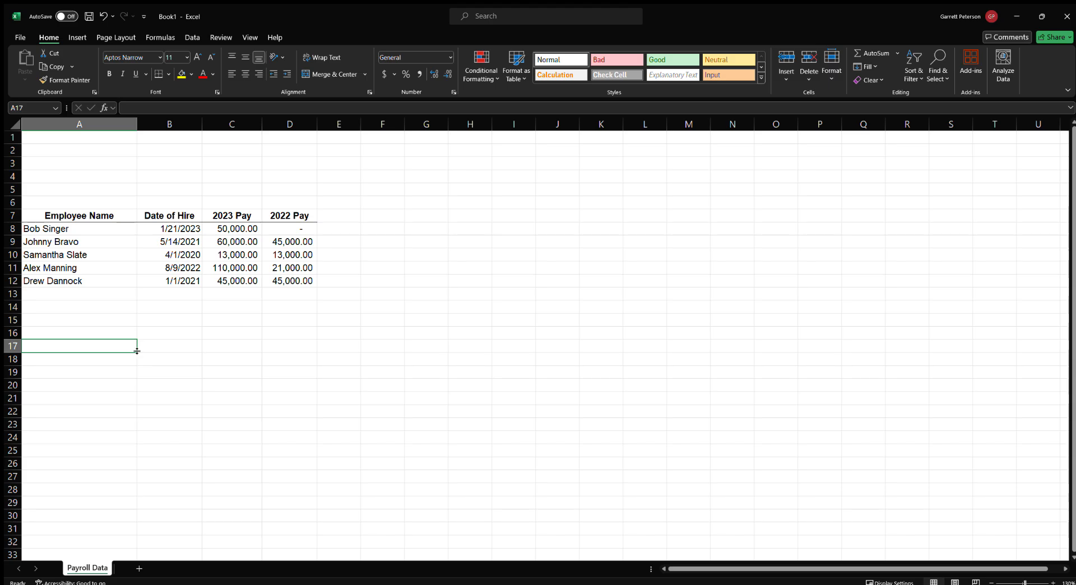
{"action": "type", "text": "Drew"}
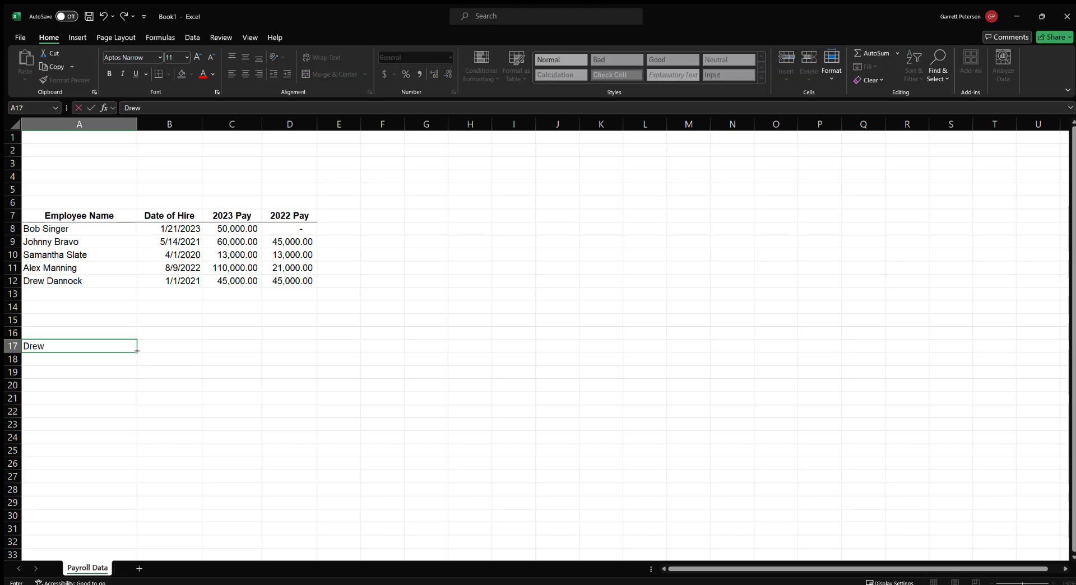
{"action": "type", "text": " Dannock"}
{"action": "key", "text": "Return"}
{"action": "key", "text": "Up"}
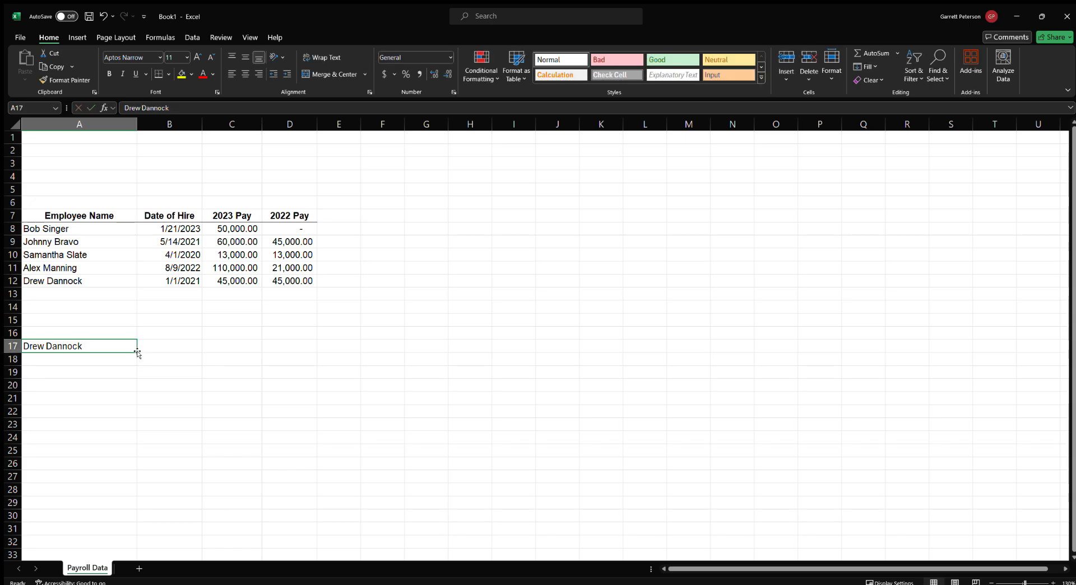
{"action": "key", "text": "Tab"}
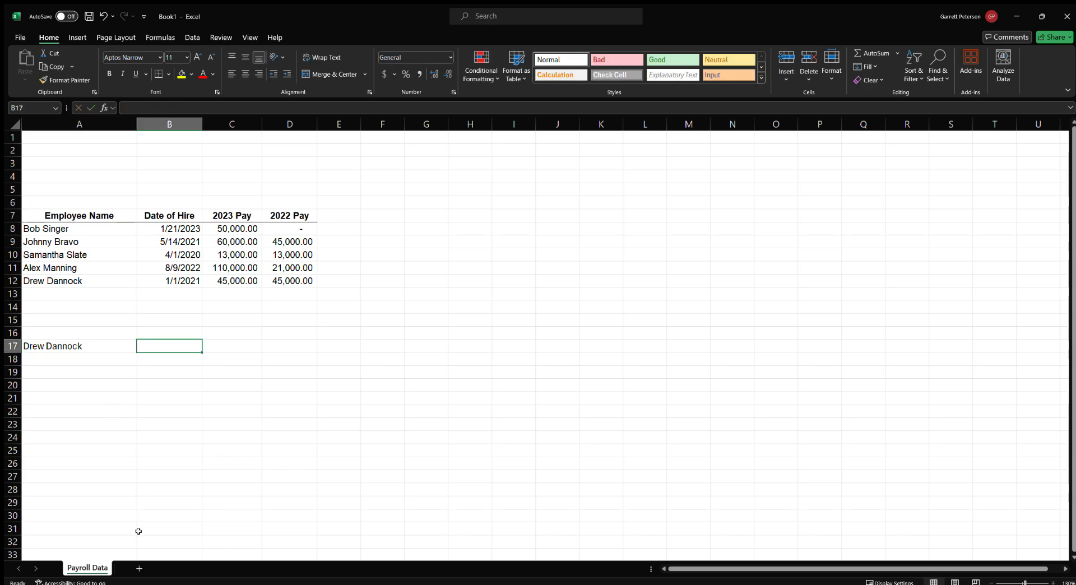
{"action": "left_click", "coordinate": [88, 351]}
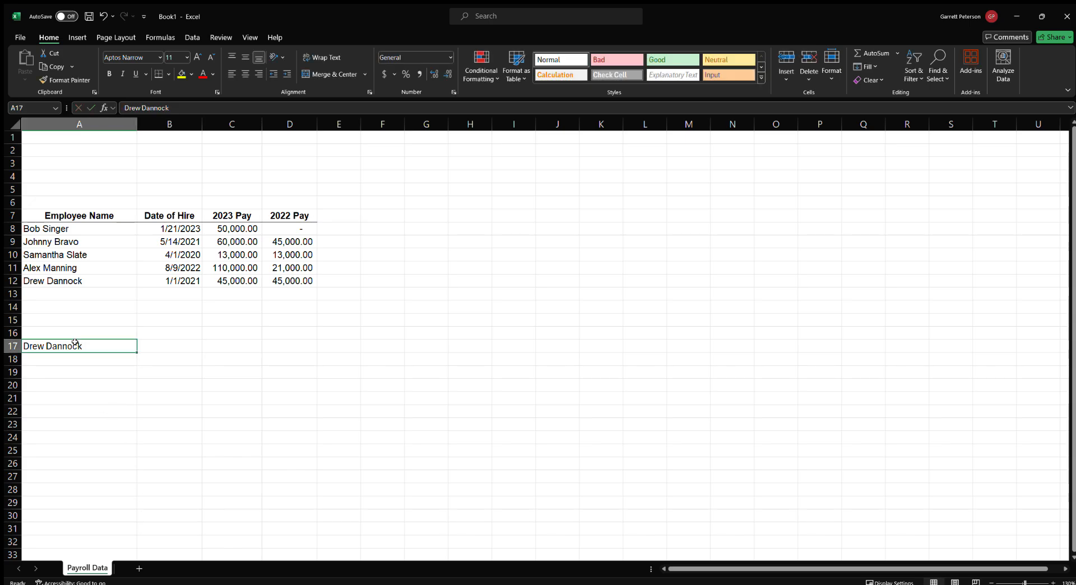
- Add a new worksheet after Payroll Data and widen its column A to fit a full name
{"action": "left_click", "coordinate": [139, 568]}
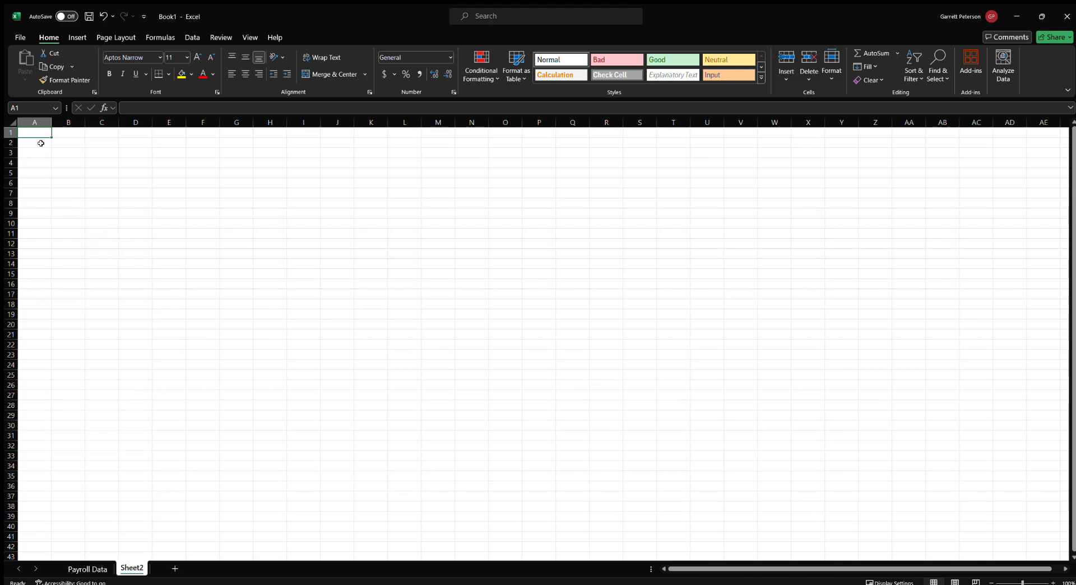
{"action": "left_click_drag", "start_coordinate": [51, 122], "coordinate": [73, 122]}
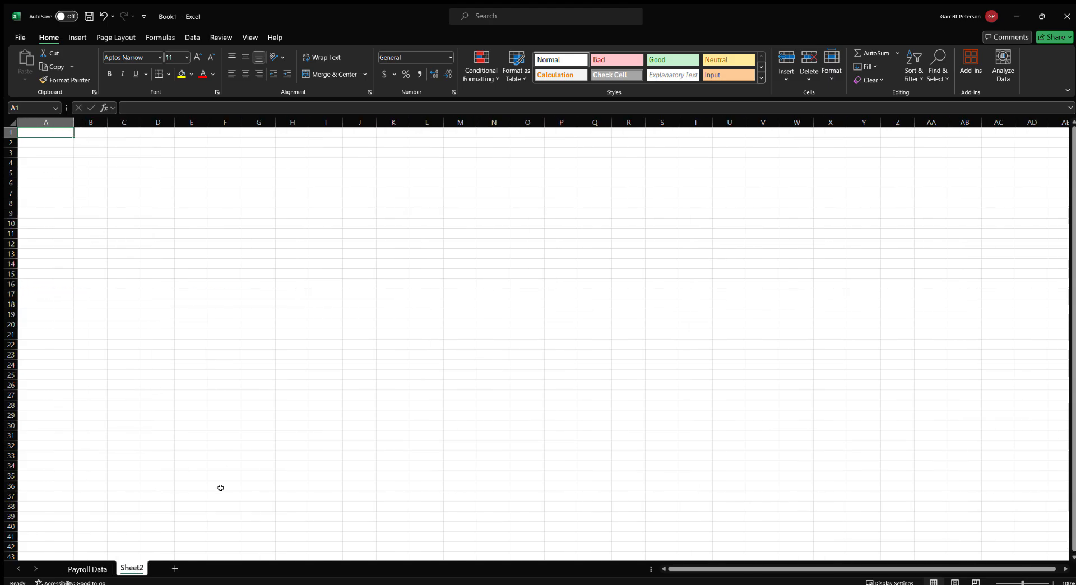
- Select the payroll table A7:D12 on the Payroll Data sheet to review the source data
{"action": "left_click", "coordinate": [87, 569]}
{"action": "left_click", "coordinate": [42, 215]}
{"action": "left_click_drag", "start_coordinate": [42, 214], "coordinate": [294, 278]}
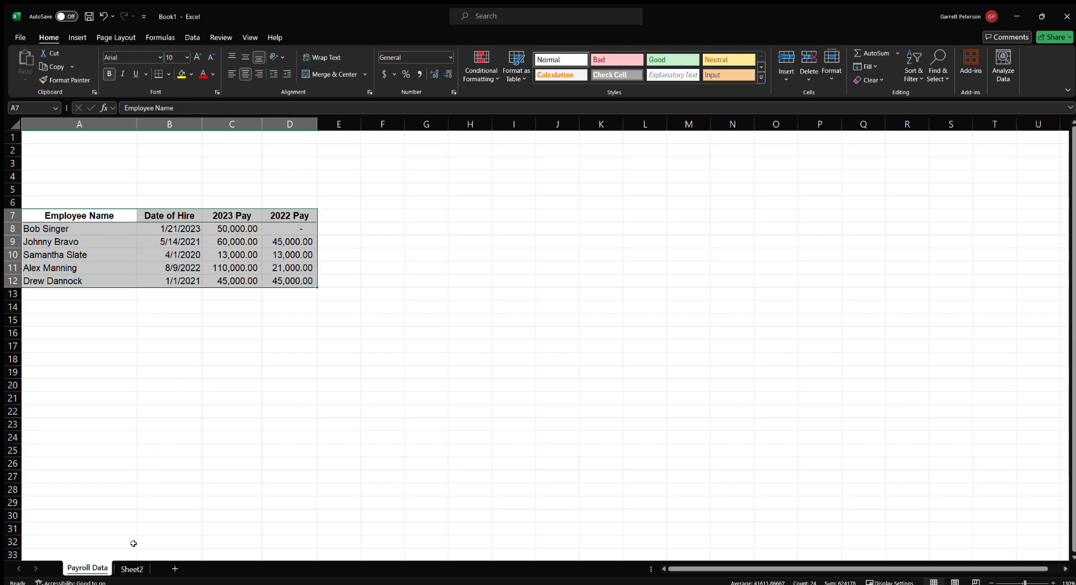
- Enter the last listed employee's full name in cell A5 of Sheet2
{"action": "left_click", "coordinate": [131, 569]}
{"action": "left_click", "coordinate": [31, 172]}
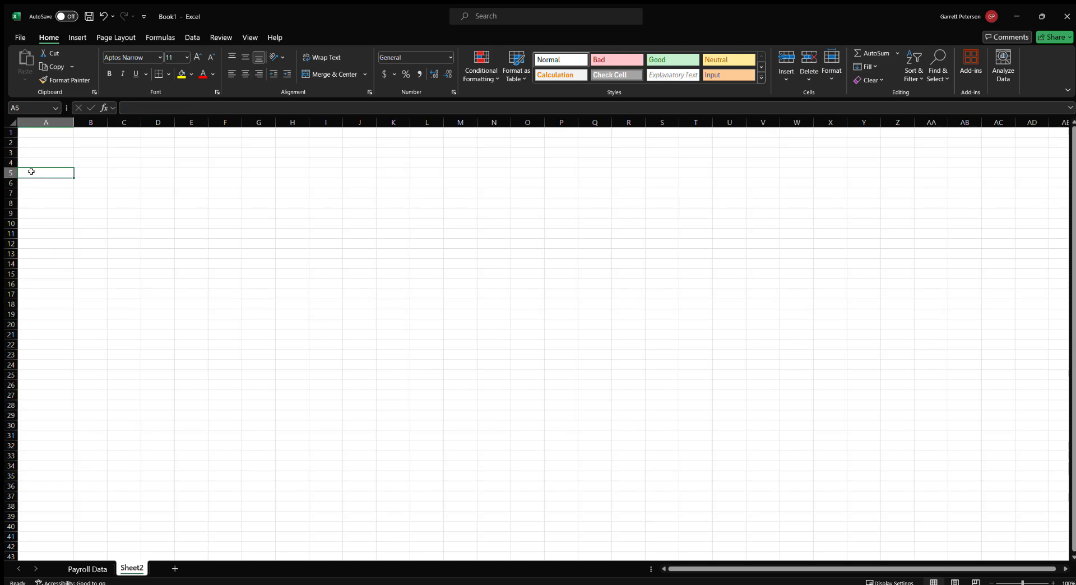
{"action": "type", "text": "Drew Dannock"}
{"action": "key", "text": "Return"}
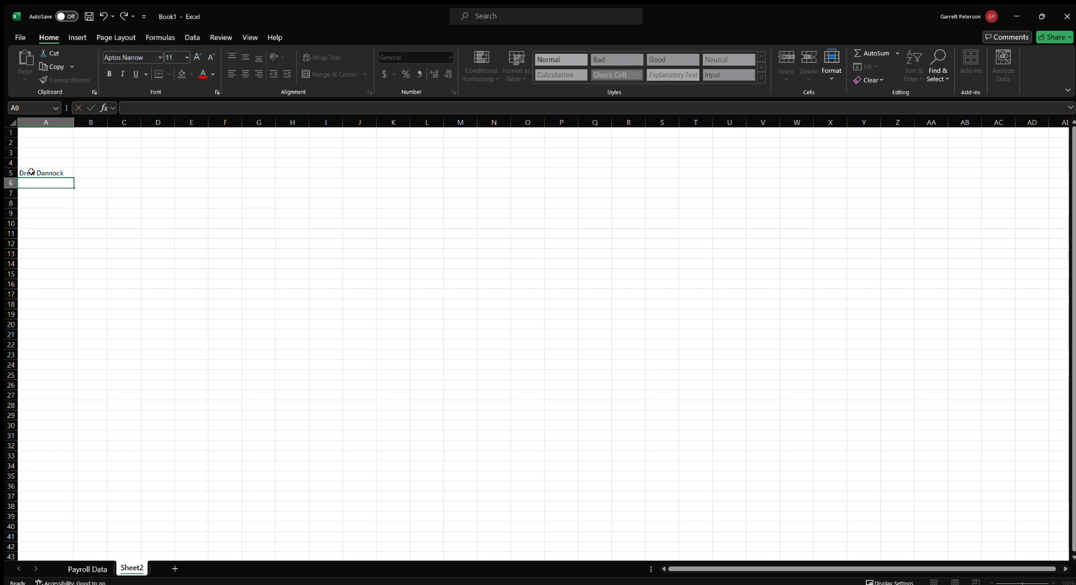
{"action": "left_click", "coordinate": [34, 171]}
- Widen column B on Sheet2 and place the heading "2022 Pay" in cell B4
{"action": "left_click", "coordinate": [43, 160]}
{"action": "left_click", "coordinate": [99, 161]}
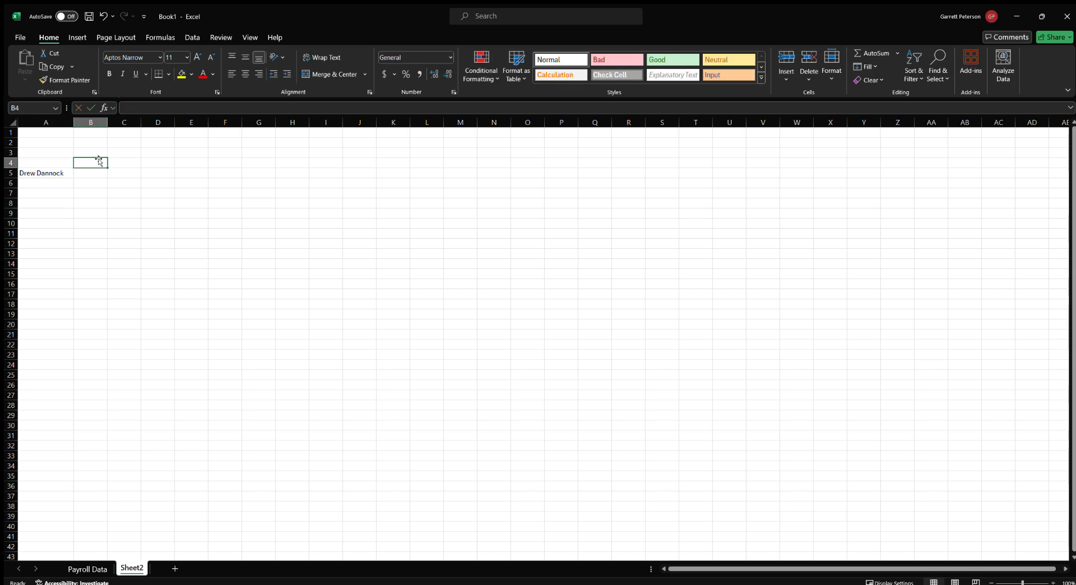
{"action": "left_click_drag", "start_coordinate": [107, 122], "coordinate": [136, 121]}
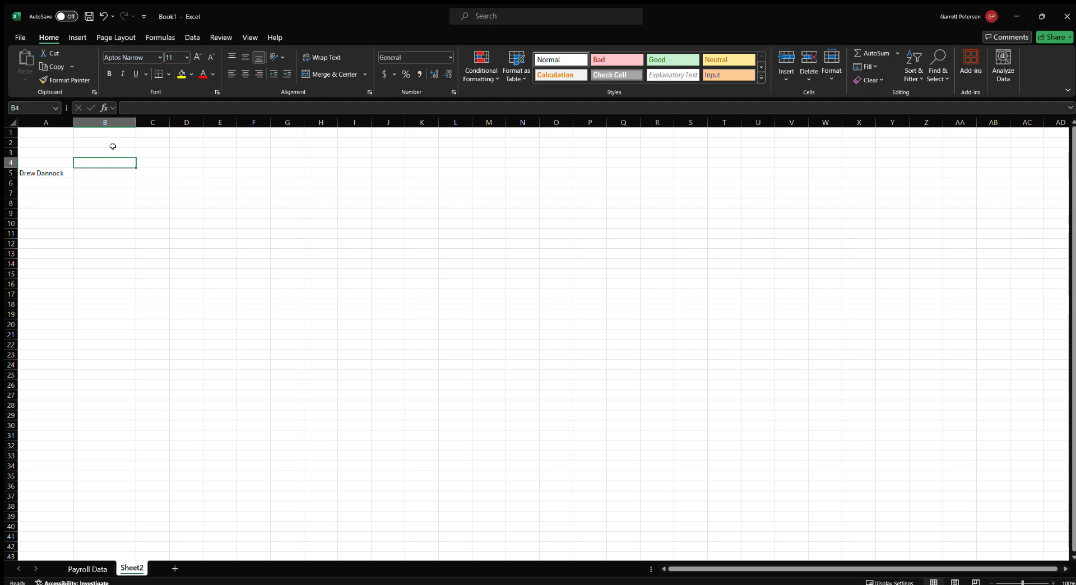
{"action": "left_click", "coordinate": [99, 173]}
{"action": "type", "text": "2022 Pay"}
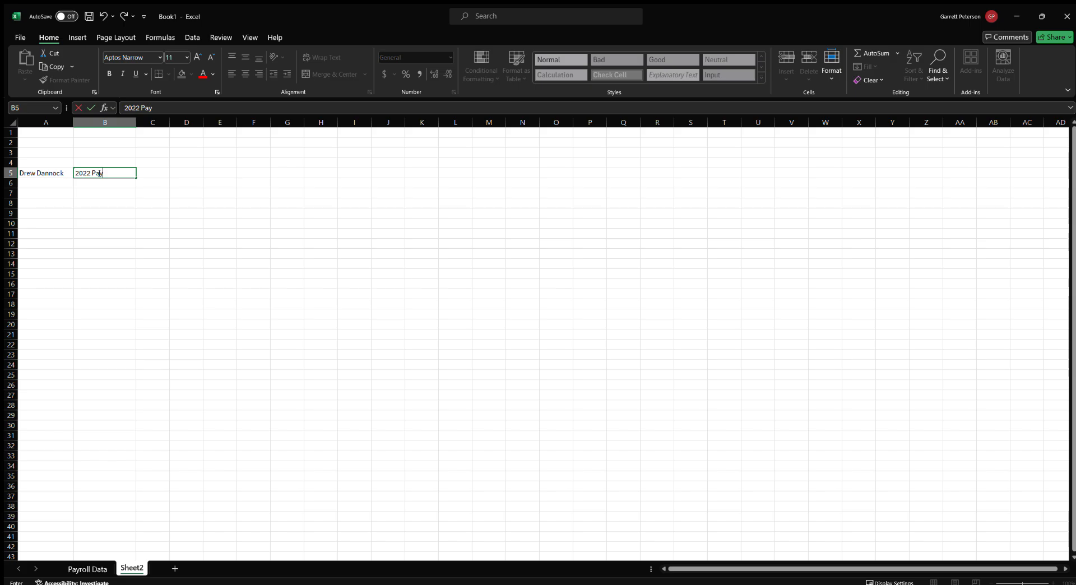
{"action": "key", "text": "Return"}
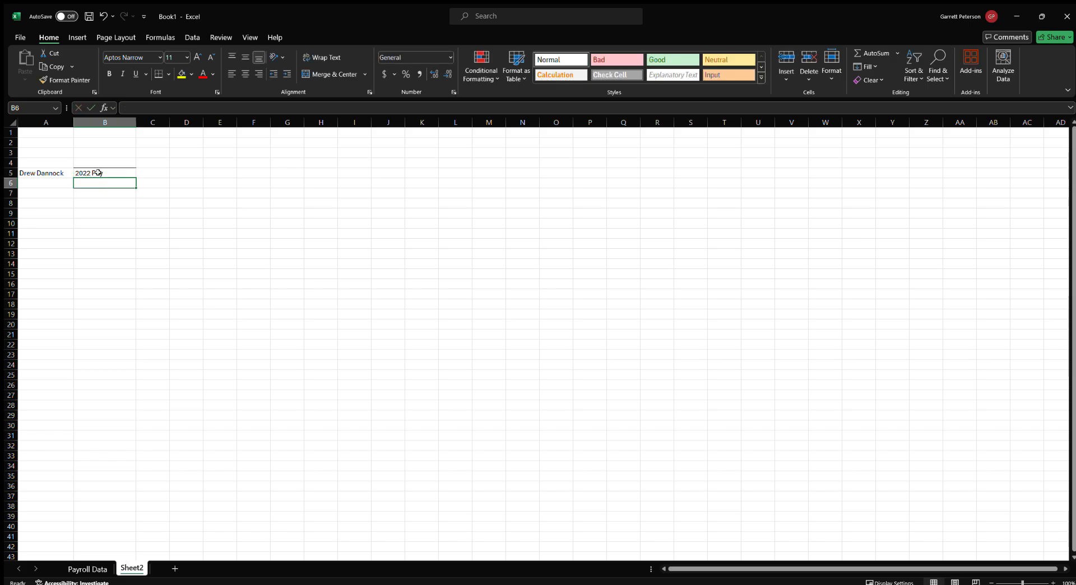
{"action": "left_click", "coordinate": [98, 173]}
{"action": "left_click_drag", "start_coordinate": [104, 169], "coordinate": [104, 163]}
{"action": "left_click", "coordinate": [160, 189]}
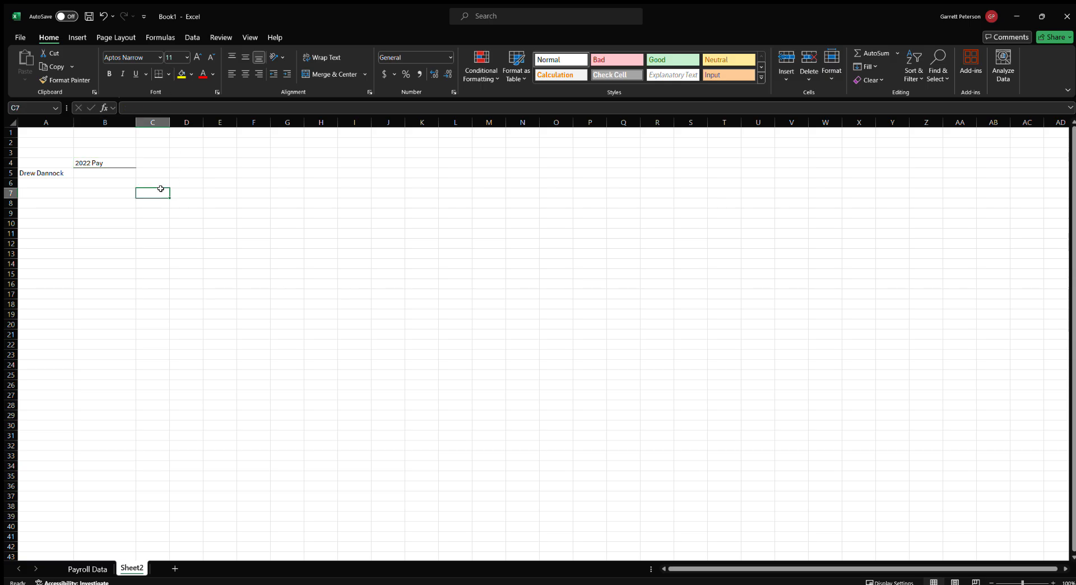
{"action": "left_click", "coordinate": [90, 170]}
{"action": "type", "text": "=vl"}
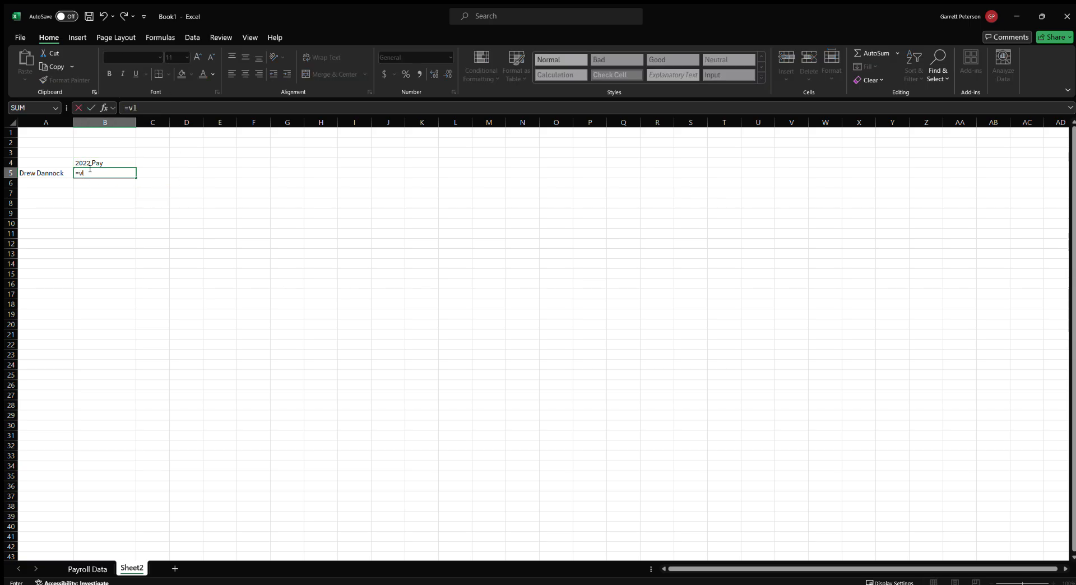
{"action": "type", "text": "ookup"}
{"action": "key", "text": "Tab"}
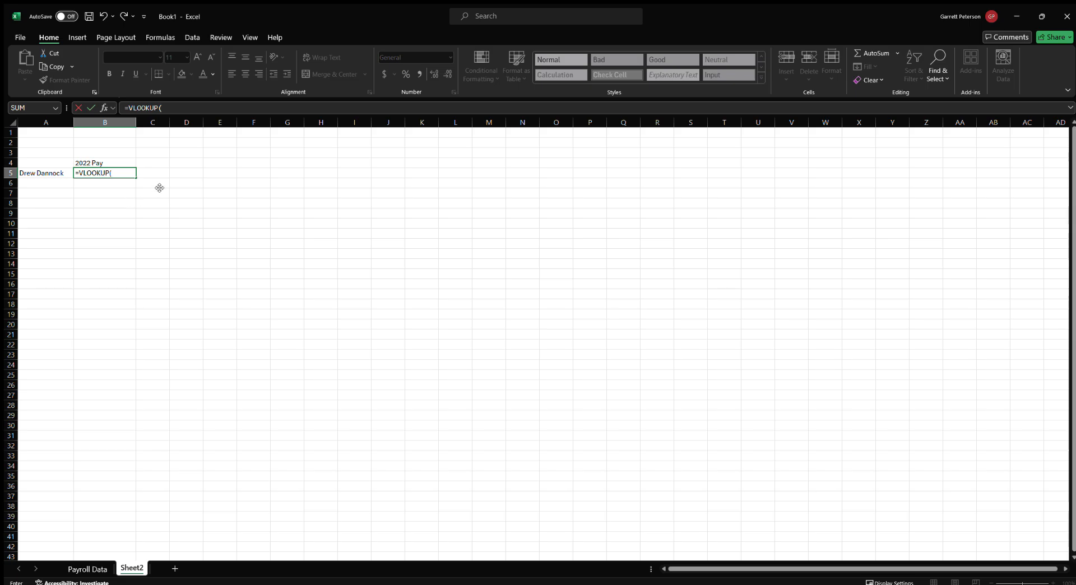
{"action": "left_click", "coordinate": [98, 568]}
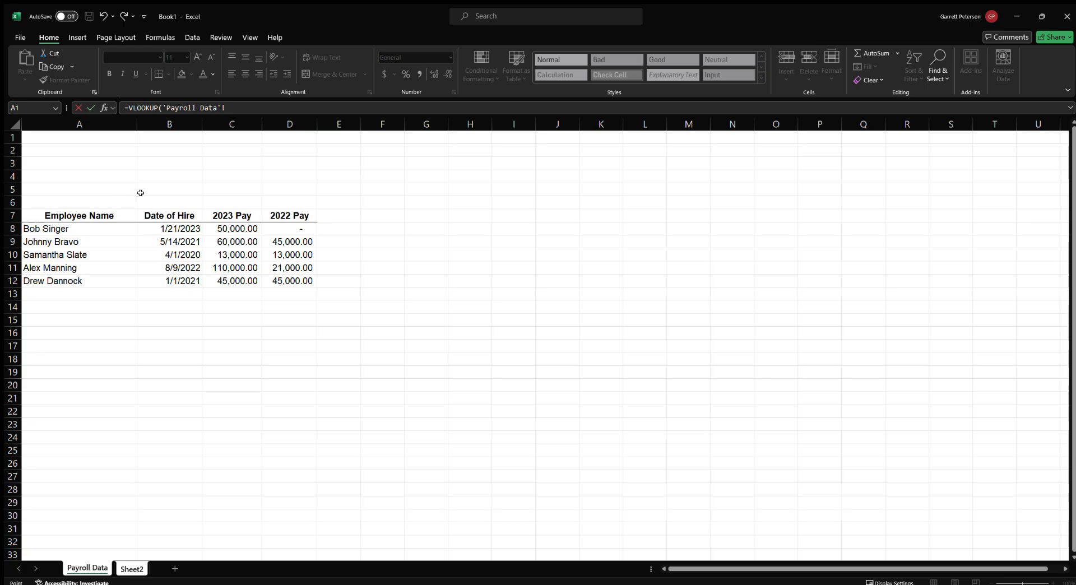
{"action": "left_click", "coordinate": [132, 569]}
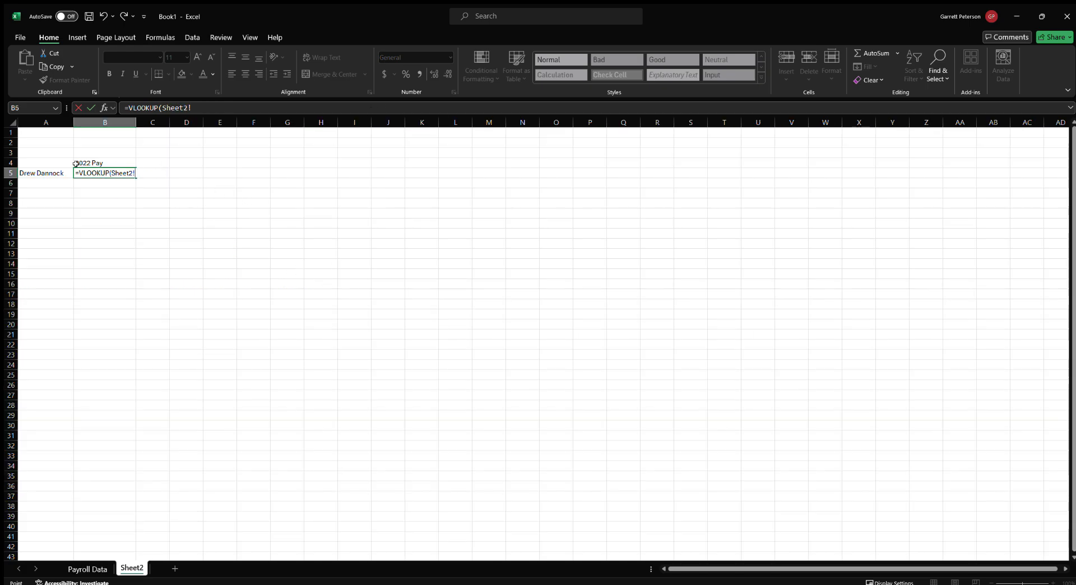
{"action": "left_click", "coordinate": [44, 175]}
{"action": "type", "text": ","}
{"action": "left_click", "coordinate": [90, 568]}
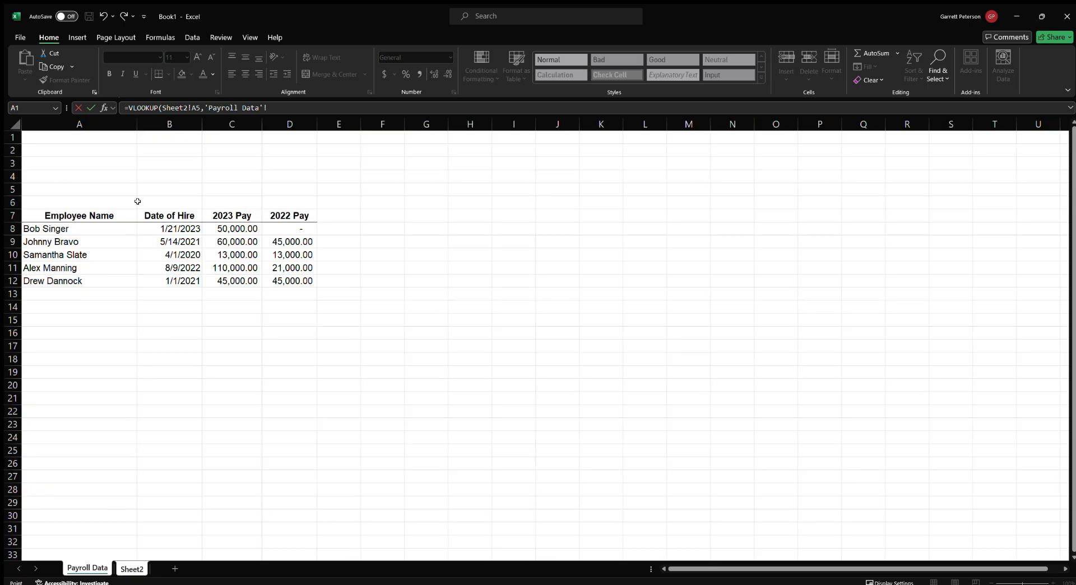
{"action": "key", "text": "Escape"}
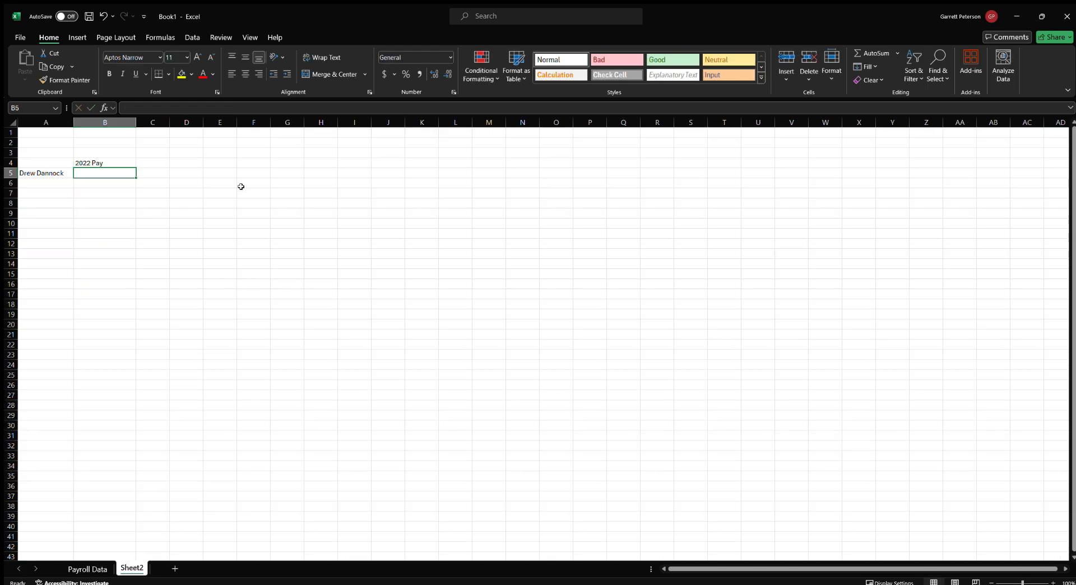
- Insert a blank column before the Employee Name column on the Payroll Data sheet
{"action": "left_click", "coordinate": [88, 569]}
{"action": "left_click", "coordinate": [75, 127]}
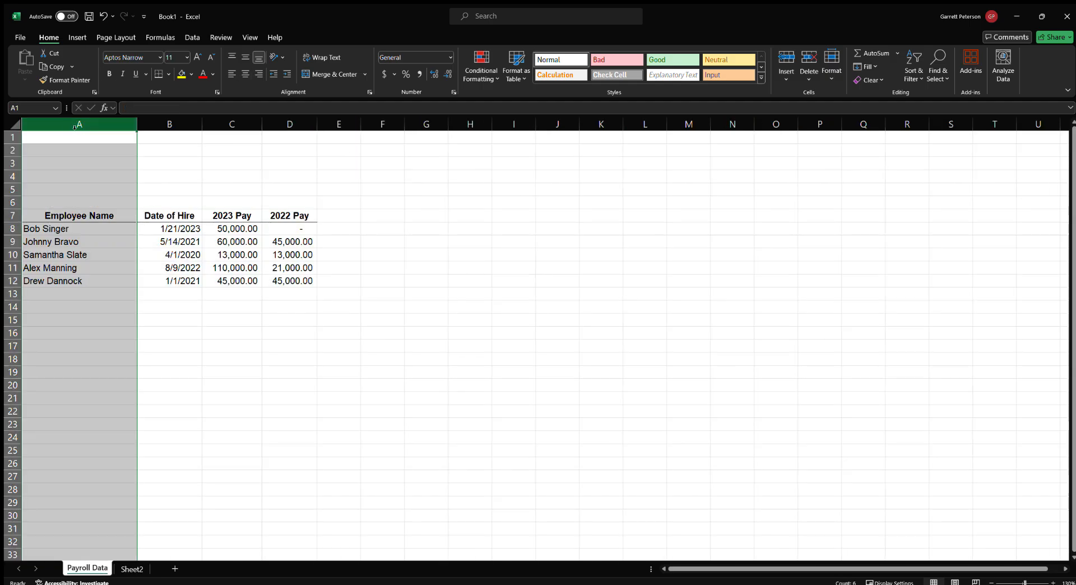
{"action": "key", "text": "ctrl+shift+plus"}
- Number the employees 1 to 5 in cells A8 to A12 of the Payroll Data sheet
{"action": "left_click", "coordinate": [55, 223]}
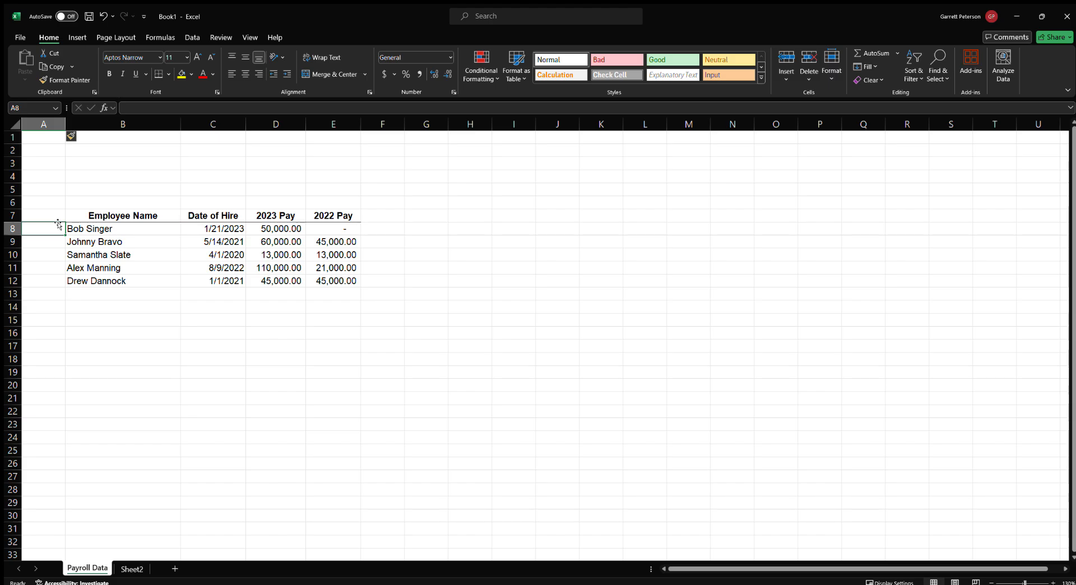
{"action": "type", "text": "1"}
{"action": "key", "text": "Return"}
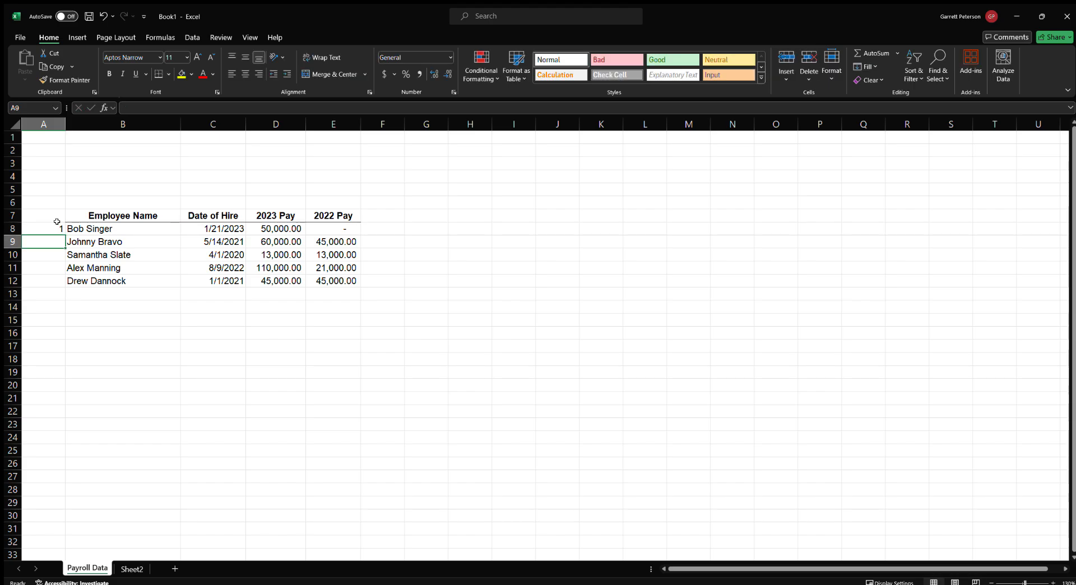
{"action": "type", "text": "2"}
{"action": "key", "text": "Return"}
{"action": "type", "text": "3"}
{"action": "key", "text": "Return"}
{"action": "type", "text": "4"}
{"action": "key", "text": "Return"}
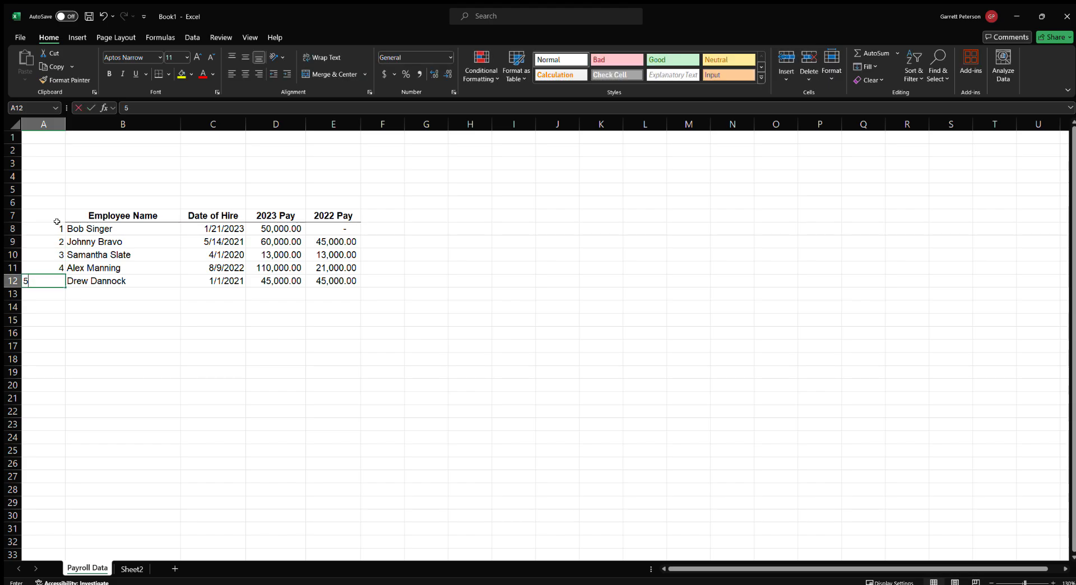
{"action": "type", "text": "5"}
{"action": "key", "text": "Return"}
{"action": "left_click", "coordinate": [132, 569]}
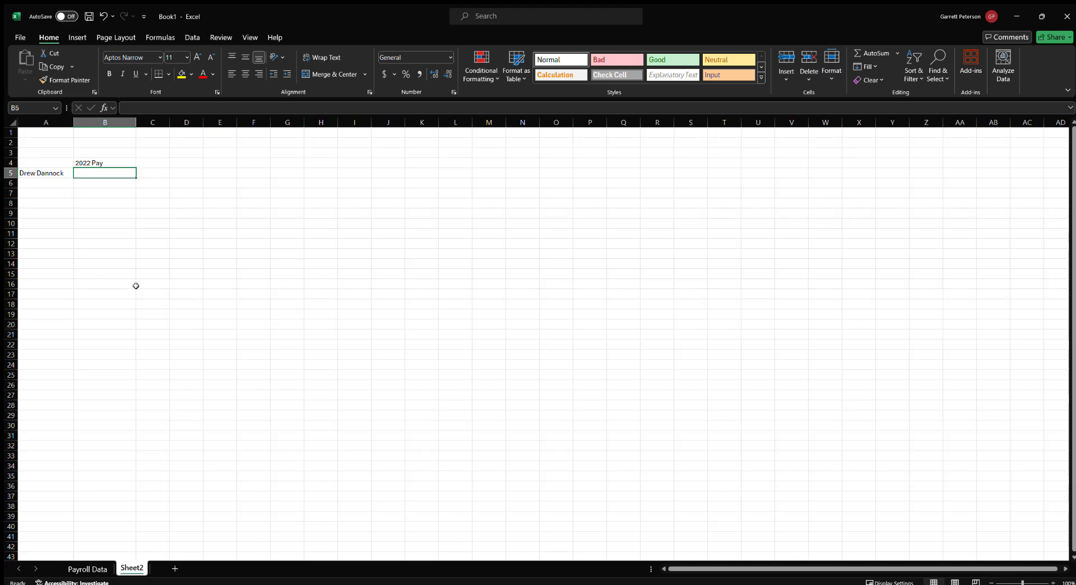
{"action": "type", "text": "=vlooku"}
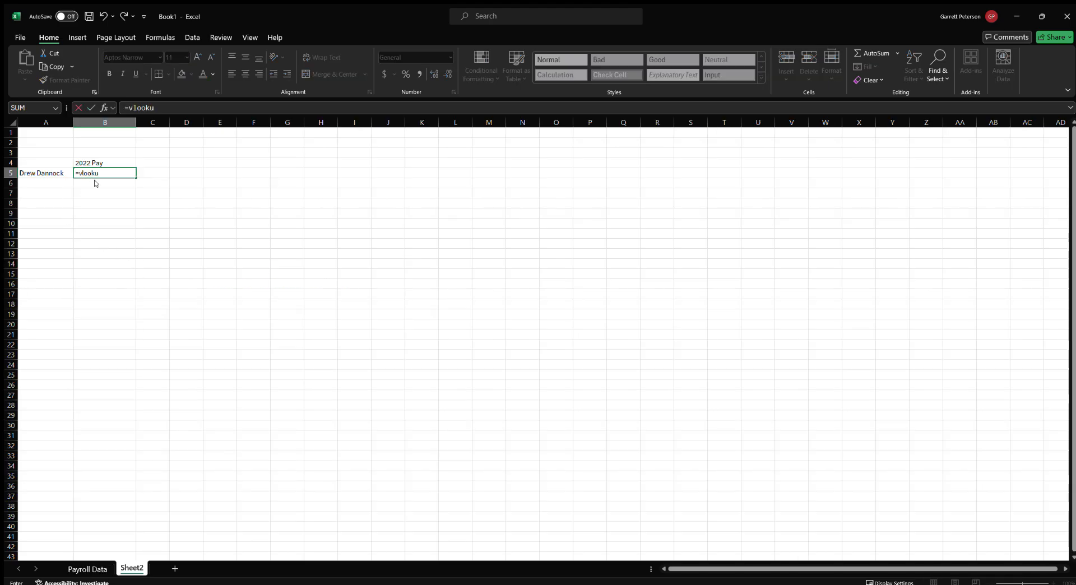
{"action": "key", "text": "Tab"}
{"action": "left_click", "coordinate": [88, 569]}
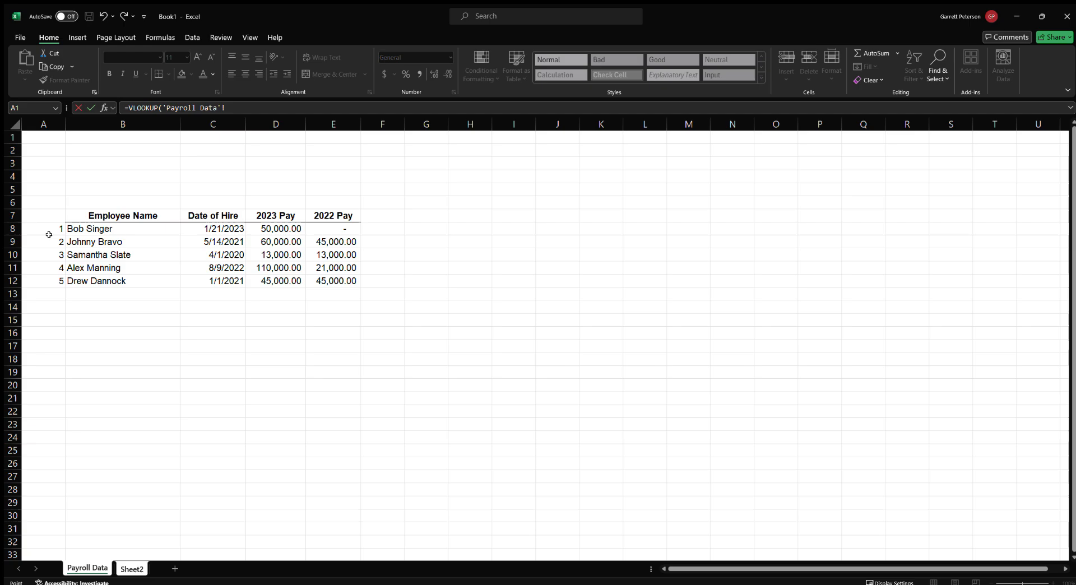
{"action": "left_click_drag", "start_coordinate": [42, 216], "coordinate": [334, 279]}
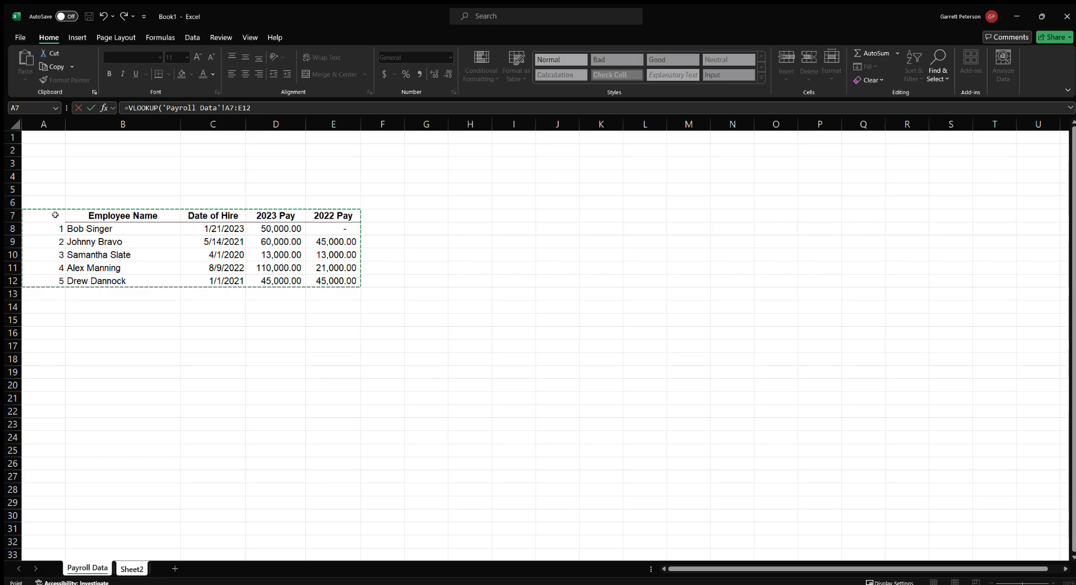
{"action": "key", "text": "Escape"}
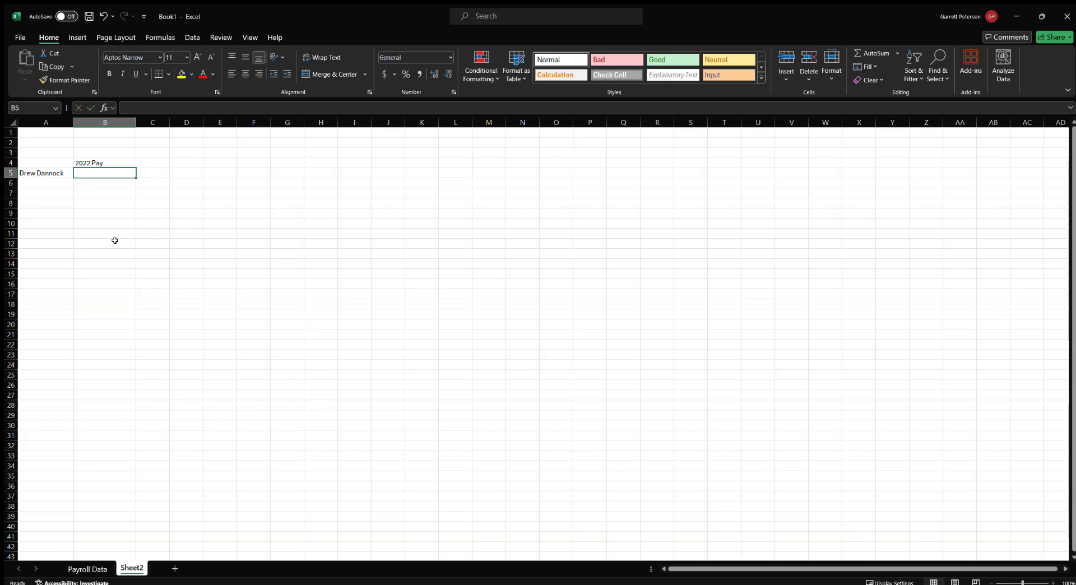
- Enter the formula =VLOOKUP(A5,'Payroll Data'!B7:E12,4,FALSE) in cell B5 of Sheet2
{"action": "type", "text": "=vlook"}
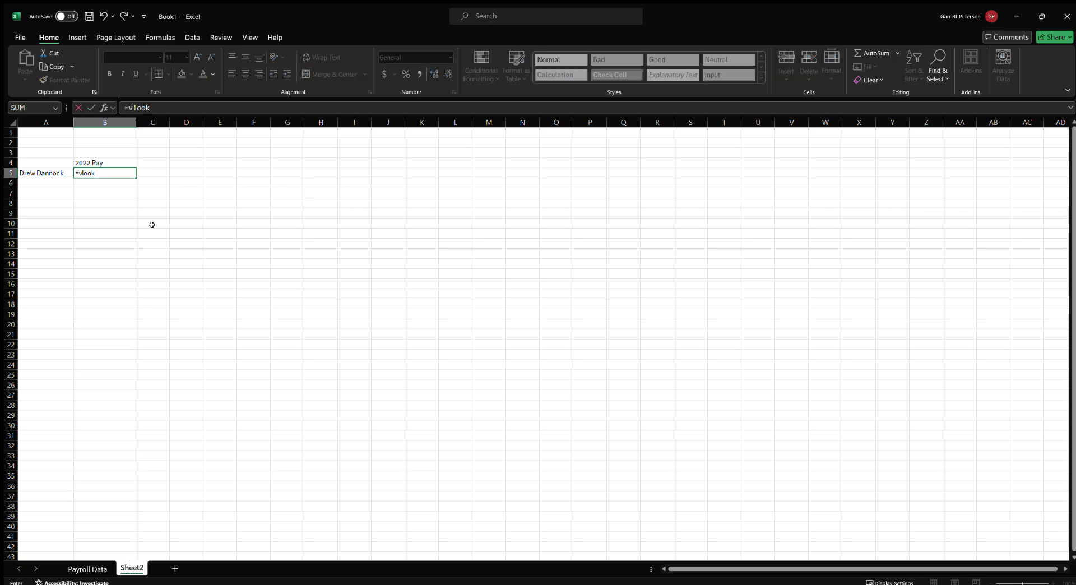
{"action": "key", "text": "Tab"}
{"action": "left_click", "coordinate": [42, 171]}
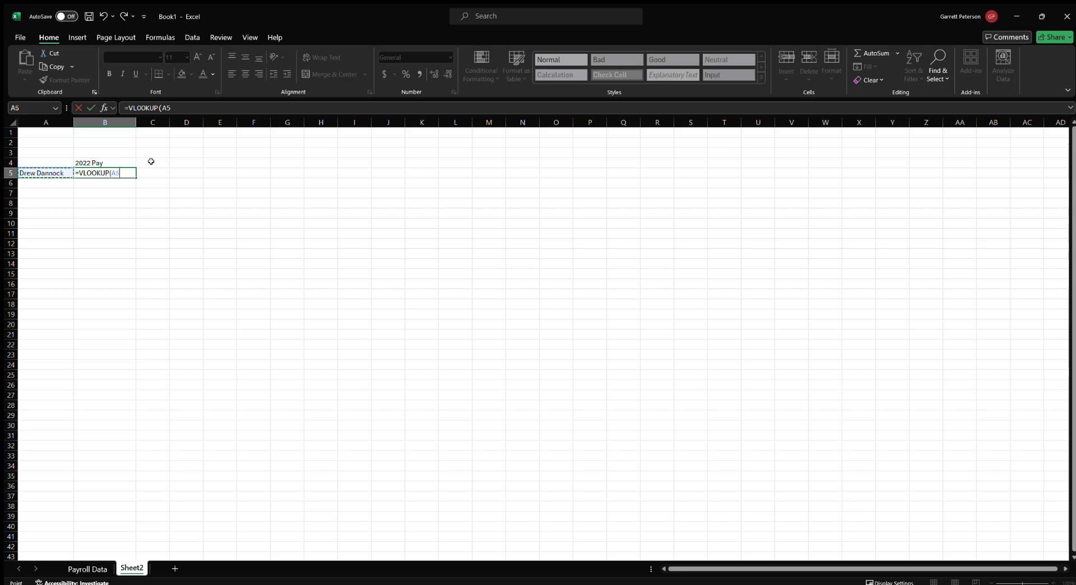
{"action": "type", "text": ","}
{"action": "left_click", "coordinate": [87, 569]}
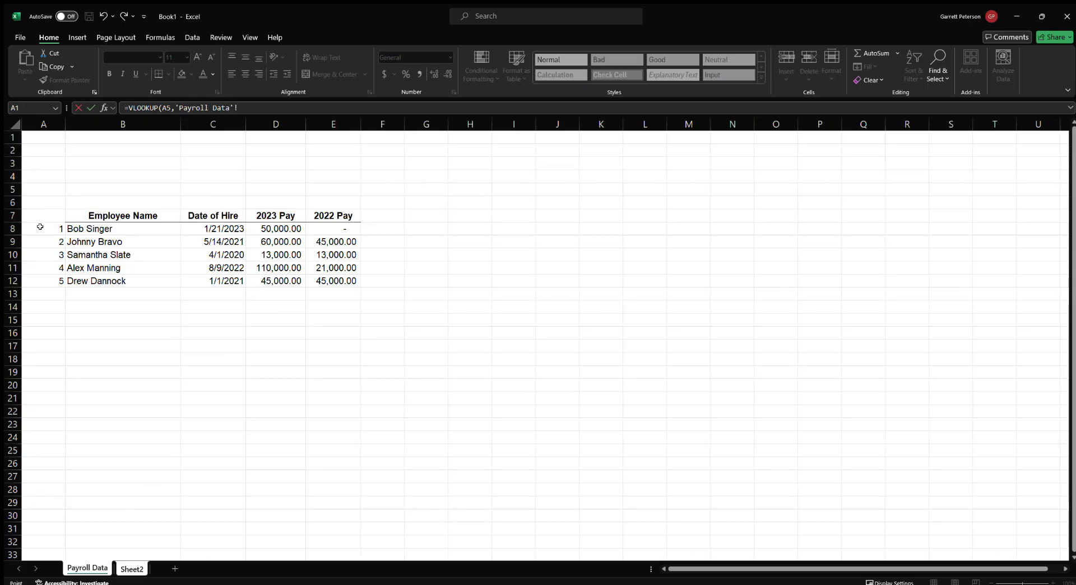
{"action": "left_click_drag", "start_coordinate": [86, 213], "coordinate": [350, 281]}
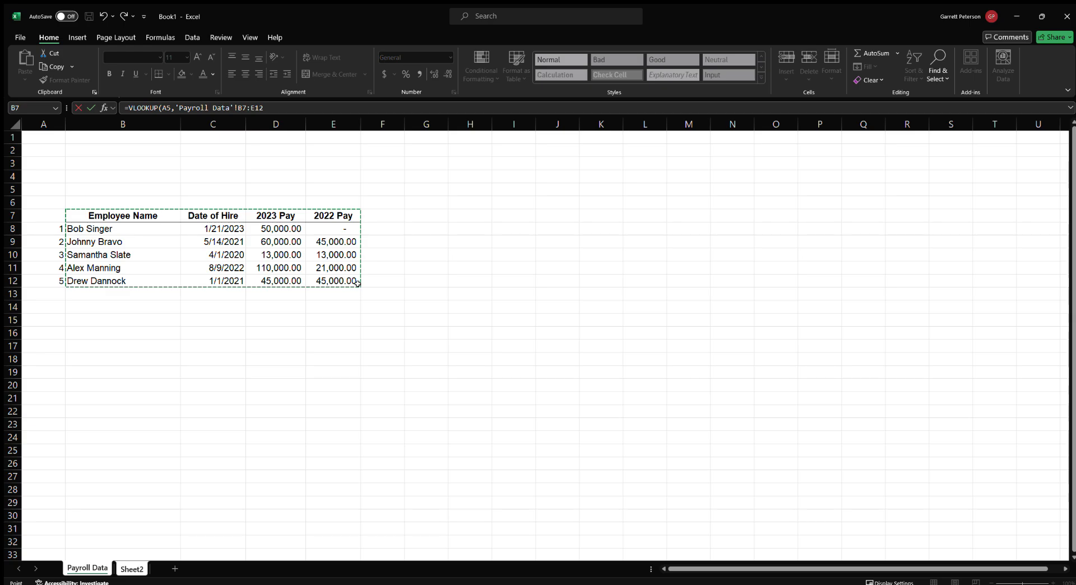
{"action": "type", "text": ",4,false"}
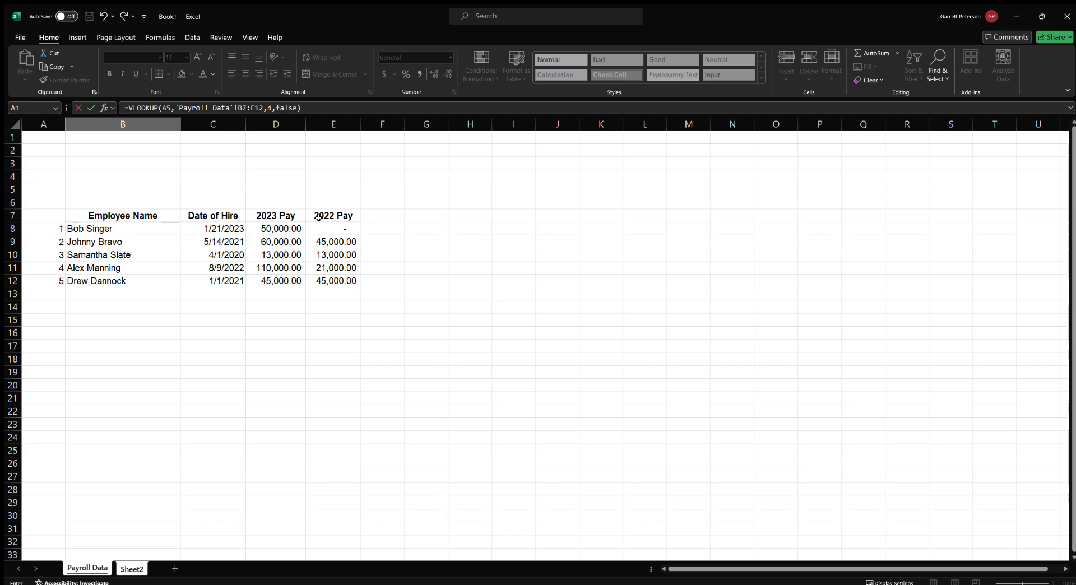
{"action": "key", "text": "Return"}
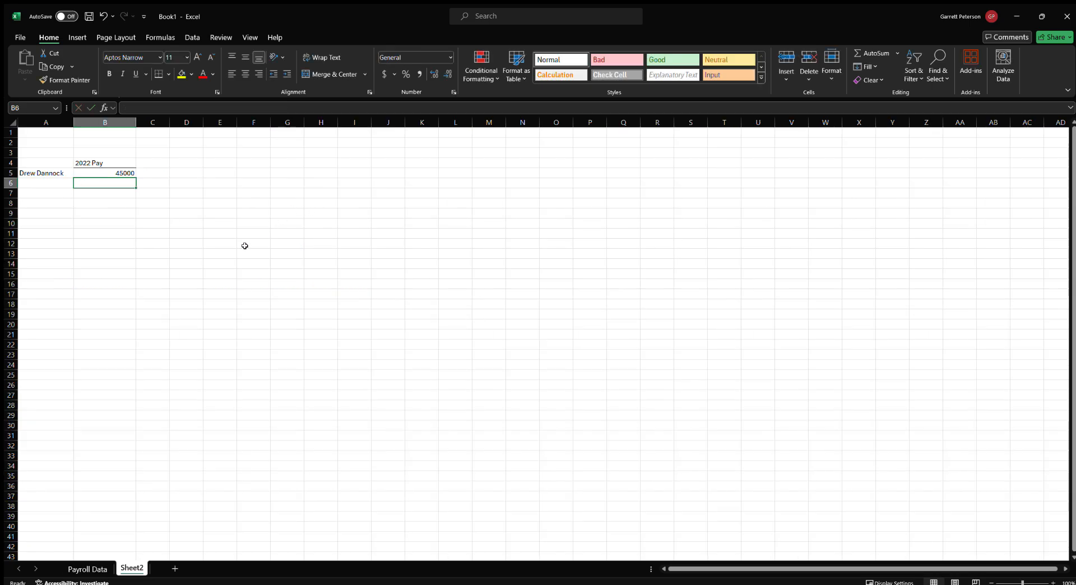
{"action": "key", "text": "Up"}
- Copy the employee names in B9:B12 of the Payroll Data sheet into Sheet2, starting at cell A6
{"action": "left_click", "coordinate": [87, 569]}
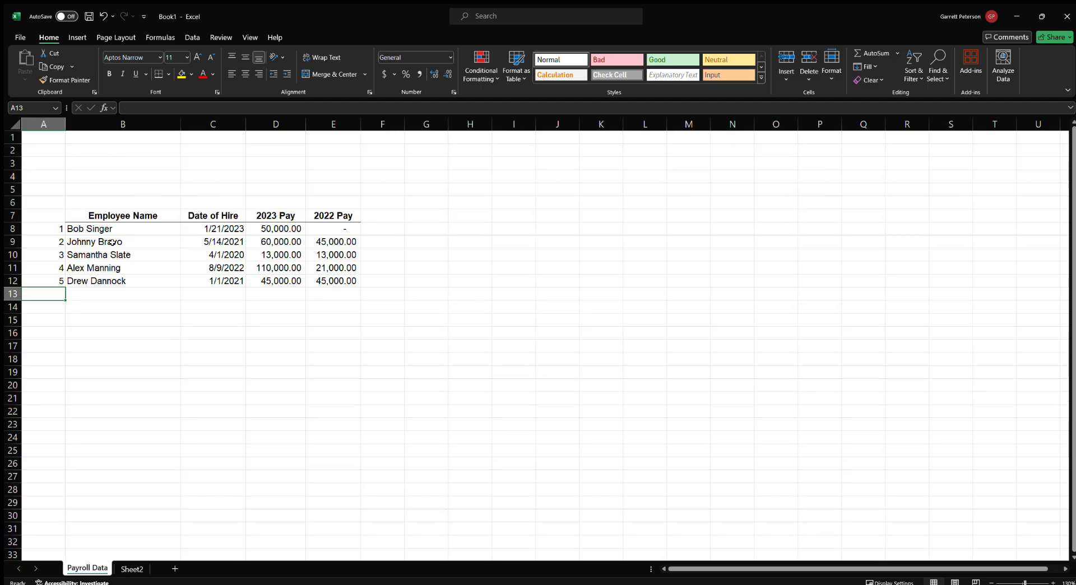
{"action": "mouse_move", "coordinate": [113, 243]}
{"action": "left_mouse_down"}
{"action": "mouse_move", "coordinate": [106, 294]}
{"action": "mouse_move", "coordinate": [104, 277]}
{"action": "left_mouse_up"}
{"action": "key", "text": "ctrl+c"}
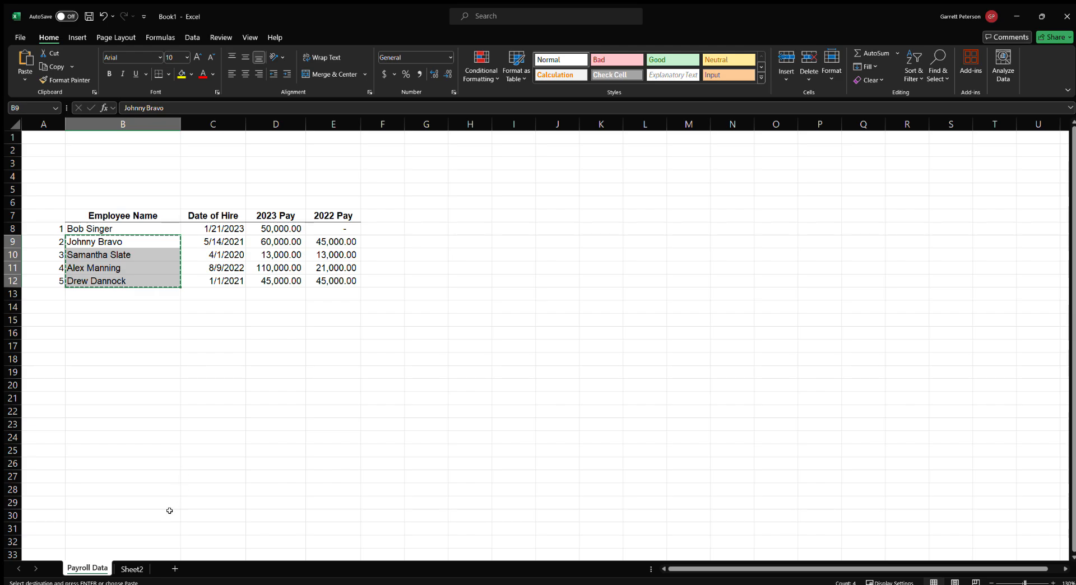
{"action": "left_click", "coordinate": [132, 569]}
{"action": "left_click", "coordinate": [51, 180]}
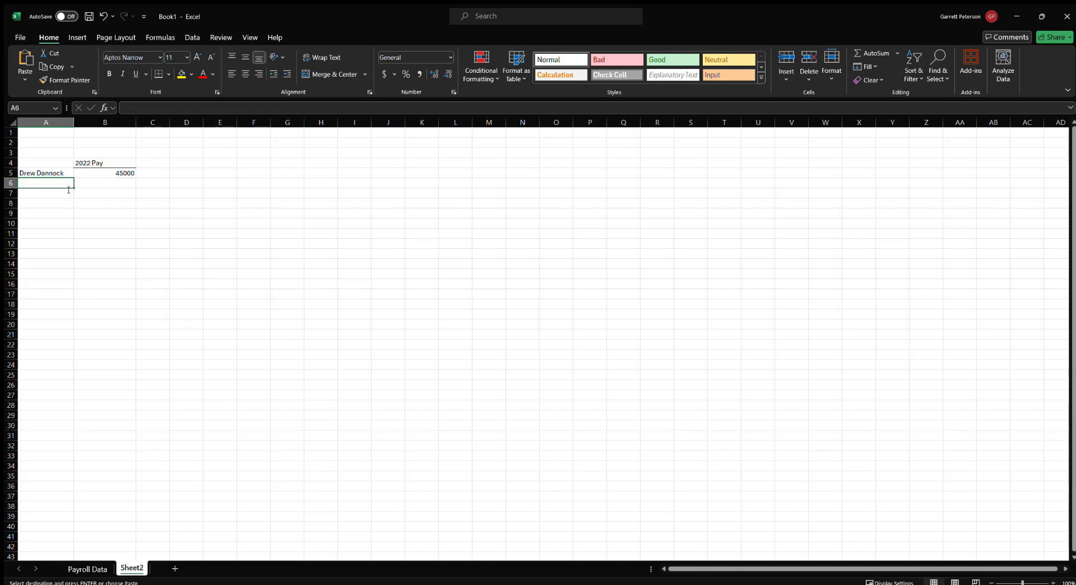
{"action": "key", "text": "ctrl+v"}
- Fill the VLOOKUP formula from B5 down to B9 on Sheet2
{"action": "left_click", "coordinate": [220, 213]}
{"action": "left_click", "coordinate": [115, 174]}
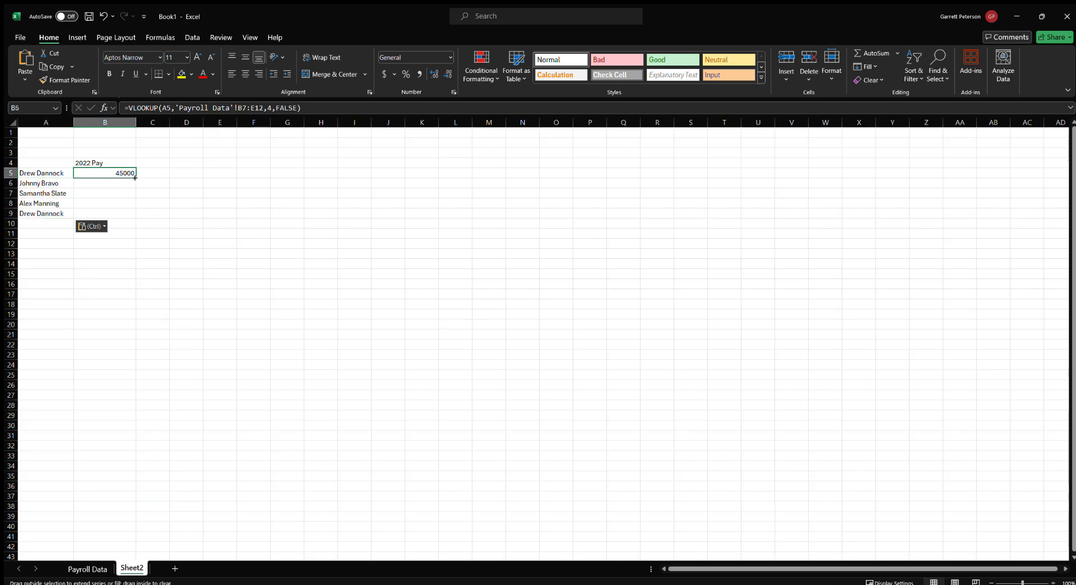
{"action": "double_click", "coordinate": [136, 178]}
- Examine the lookup ranges in the formulas of B5:B9 and compare them with the table on the Payroll Data sheet
{"action": "left_click", "coordinate": [119, 171]}
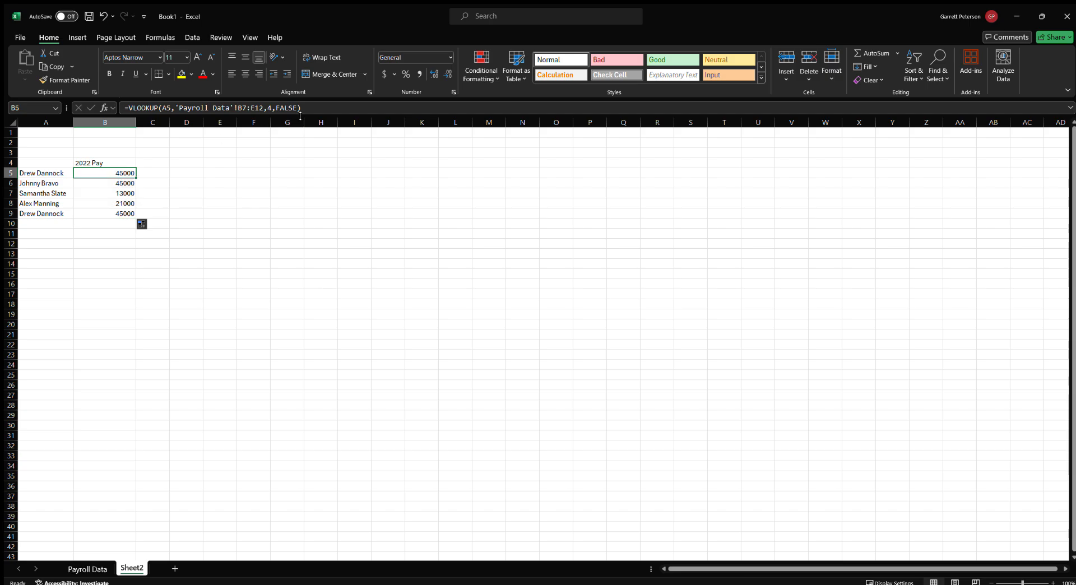
{"action": "left_click", "coordinate": [314, 106]}
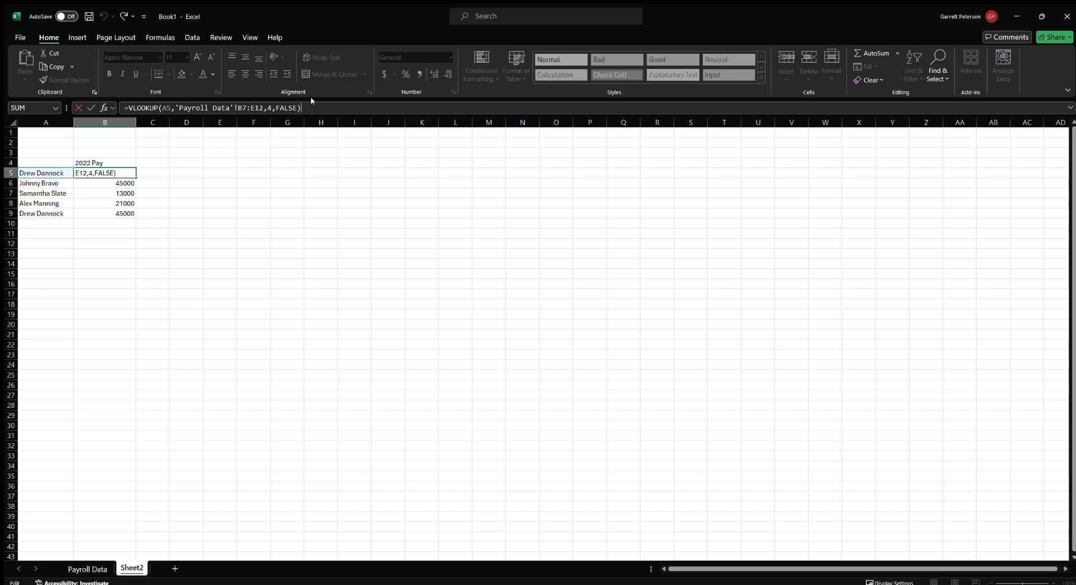
{"action": "key", "text": "Return"}
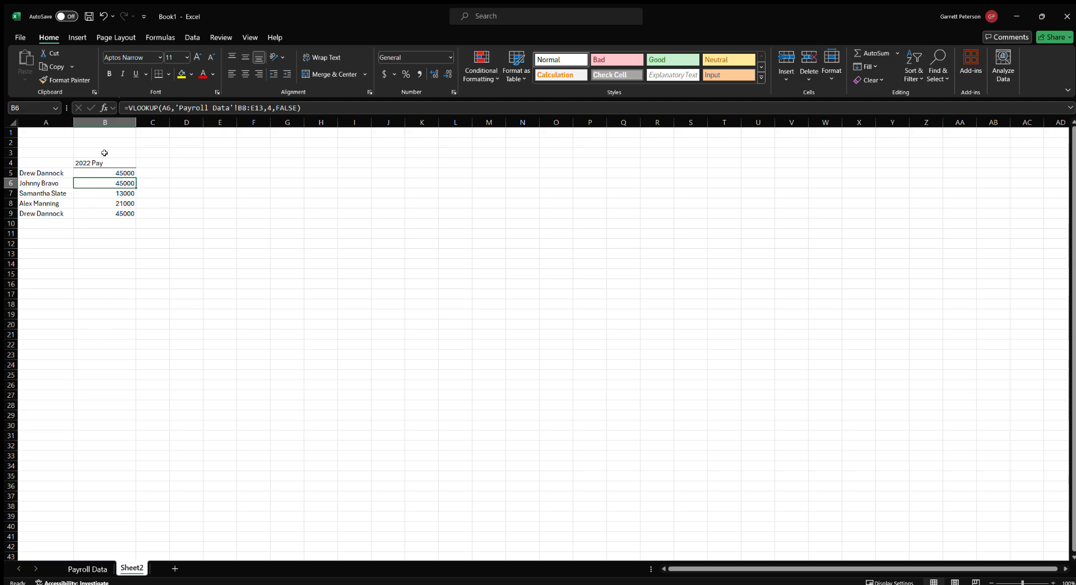
{"action": "left_click", "coordinate": [122, 212]}
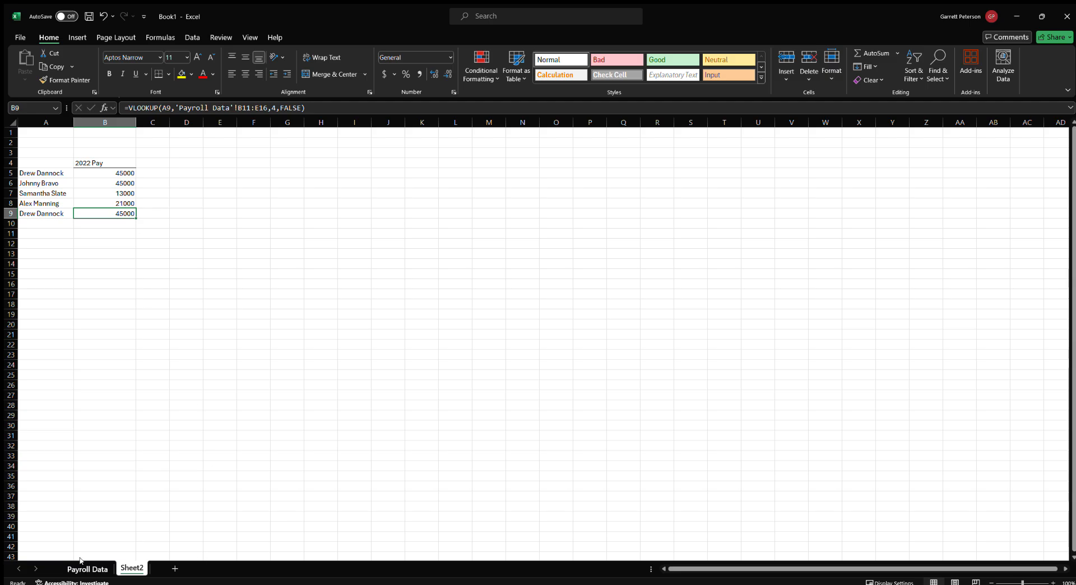
{"action": "left_click", "coordinate": [125, 170]}
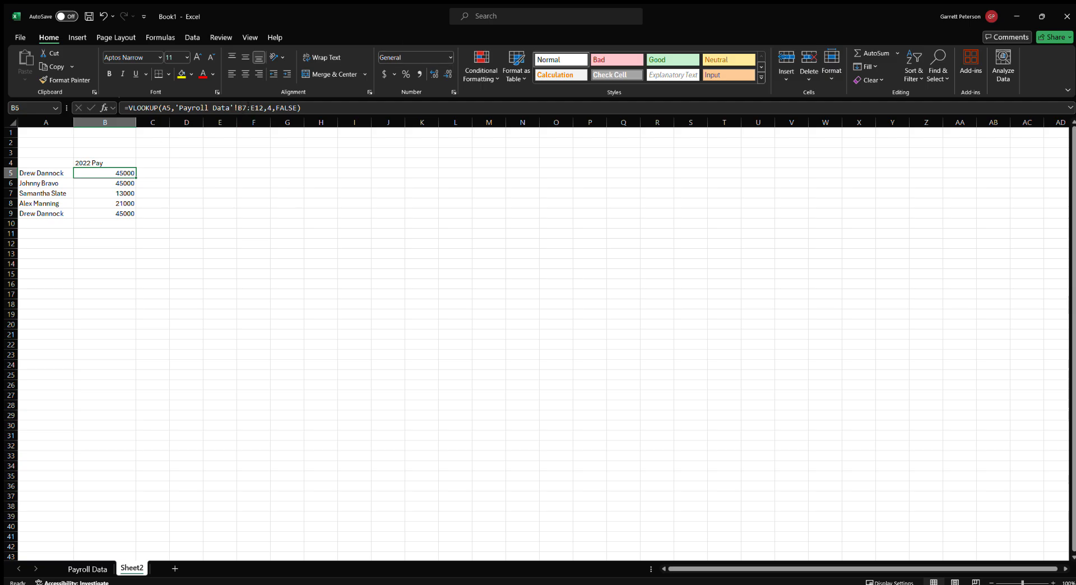
{"action": "key", "text": "Down"}
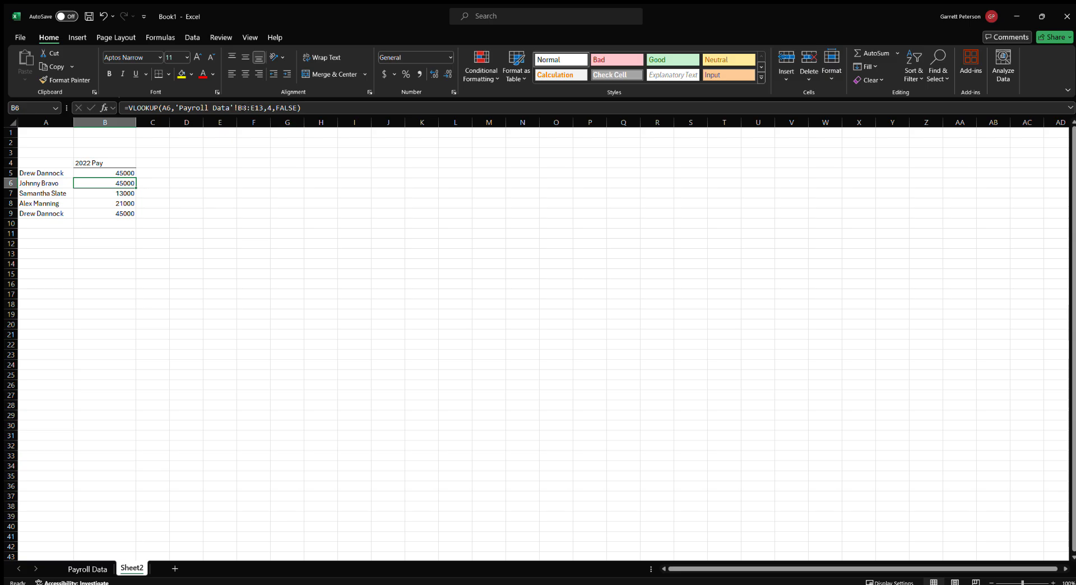
{"action": "key", "text": "Down"}
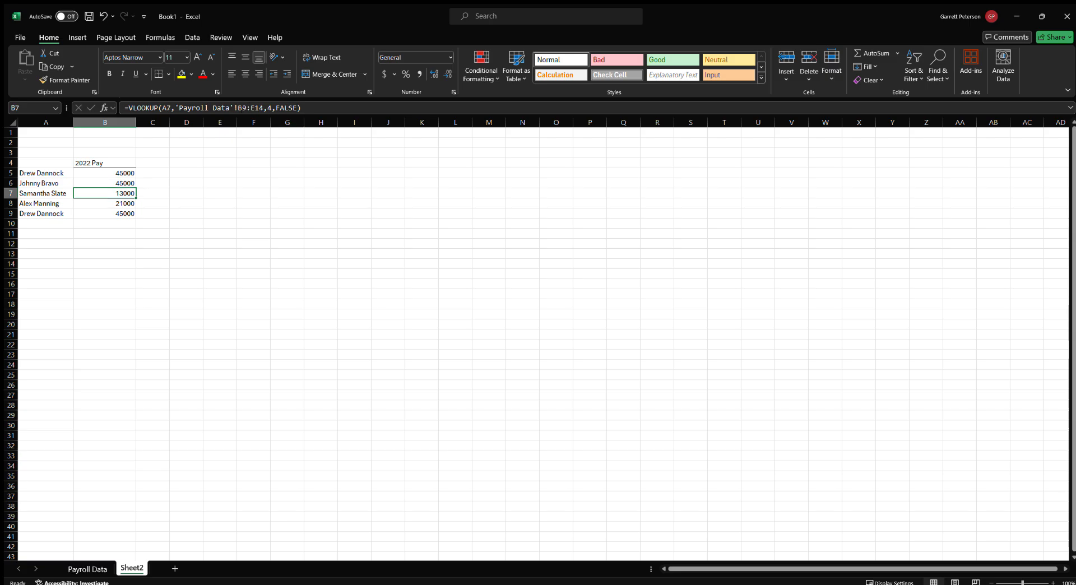
{"action": "key", "text": "Up"}
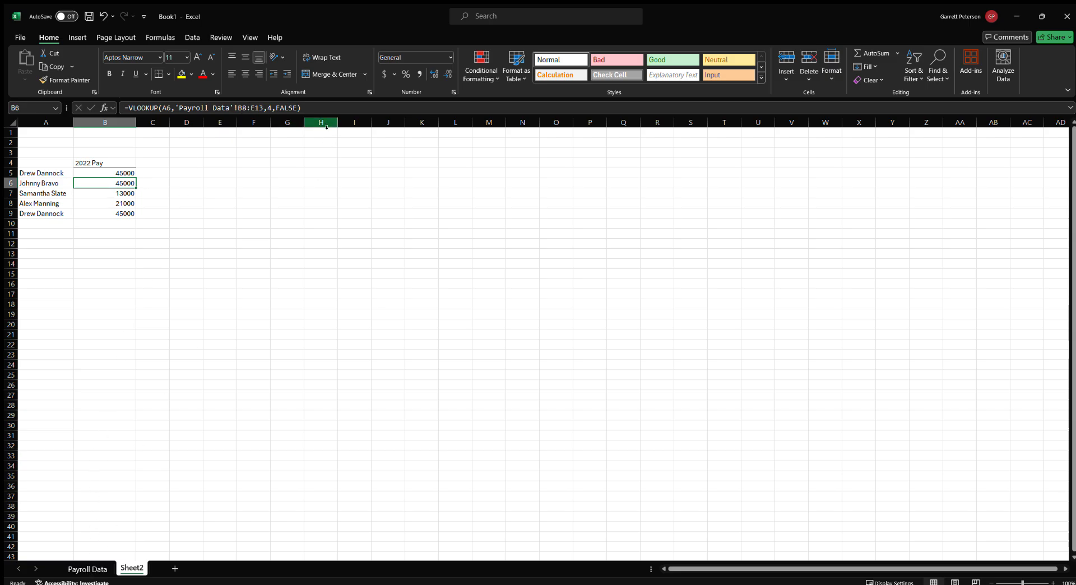
{"action": "left_click", "coordinate": [87, 569]}
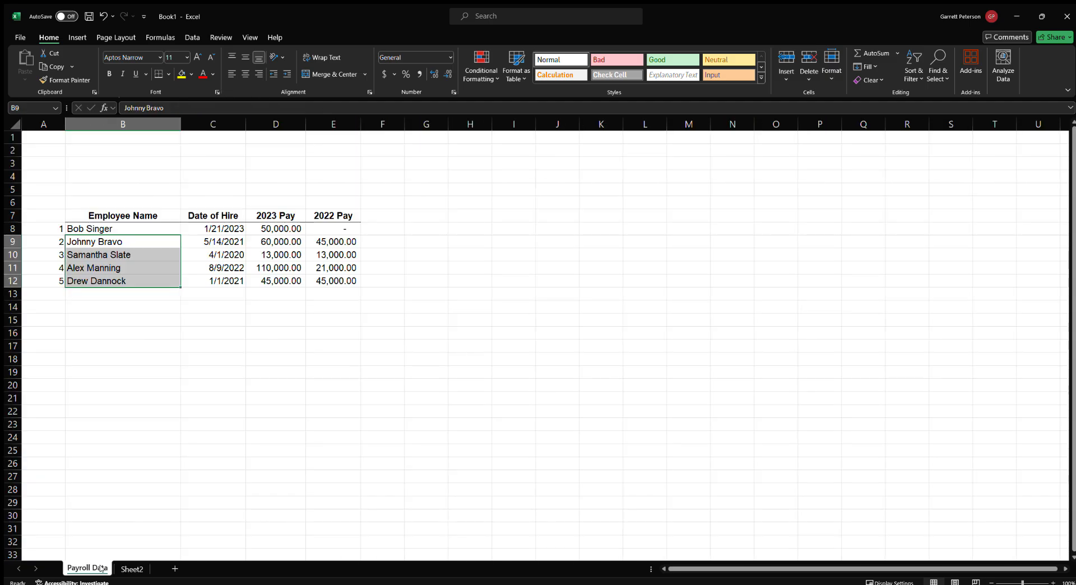
{"action": "left_click_drag", "start_coordinate": [211, 241], "coordinate": [351, 294]}
{"action": "left_click_drag", "start_coordinate": [130, 245], "coordinate": [317, 293]}
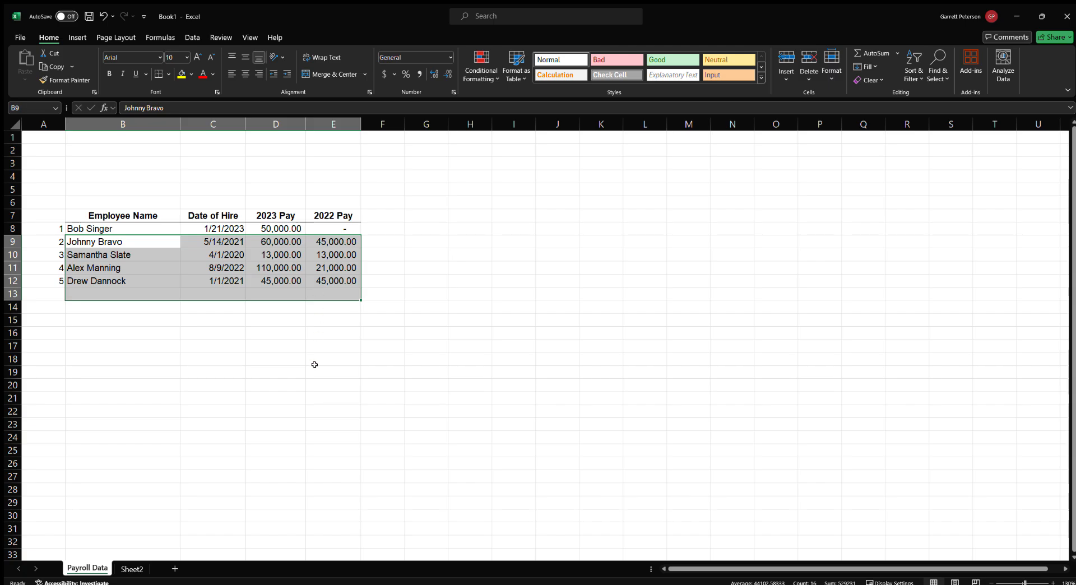
- Make the lookup range in Sheet2's B5 formula absolute as $B$7:$E$12 and fill the formula down to B9
{"action": "left_click", "coordinate": [132, 569]}
{"action": "left_click", "coordinate": [118, 174]}
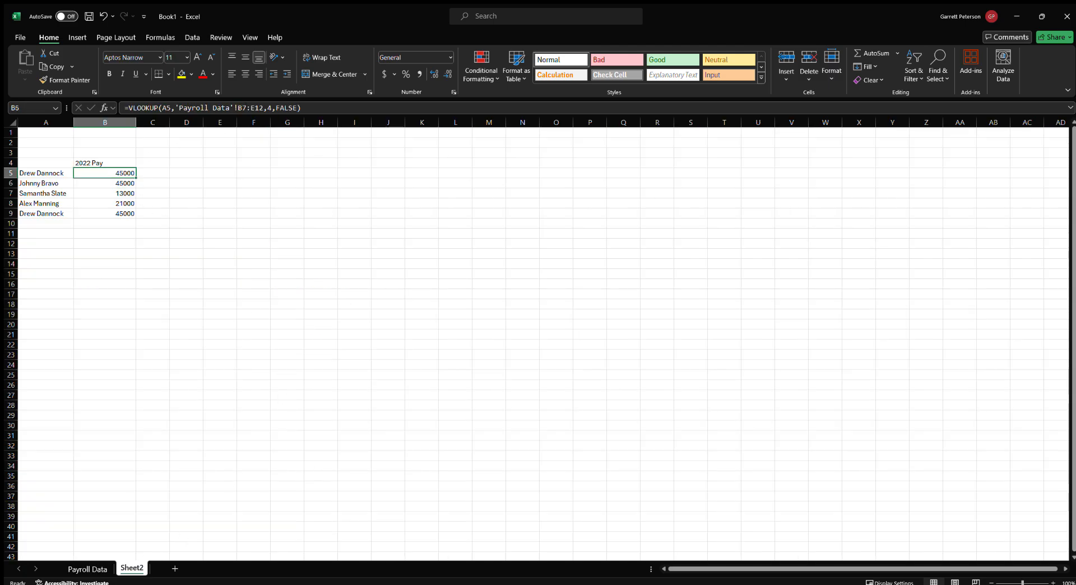
{"action": "left_click", "coordinate": [238, 108]}
{"action": "type", "text": "$"}
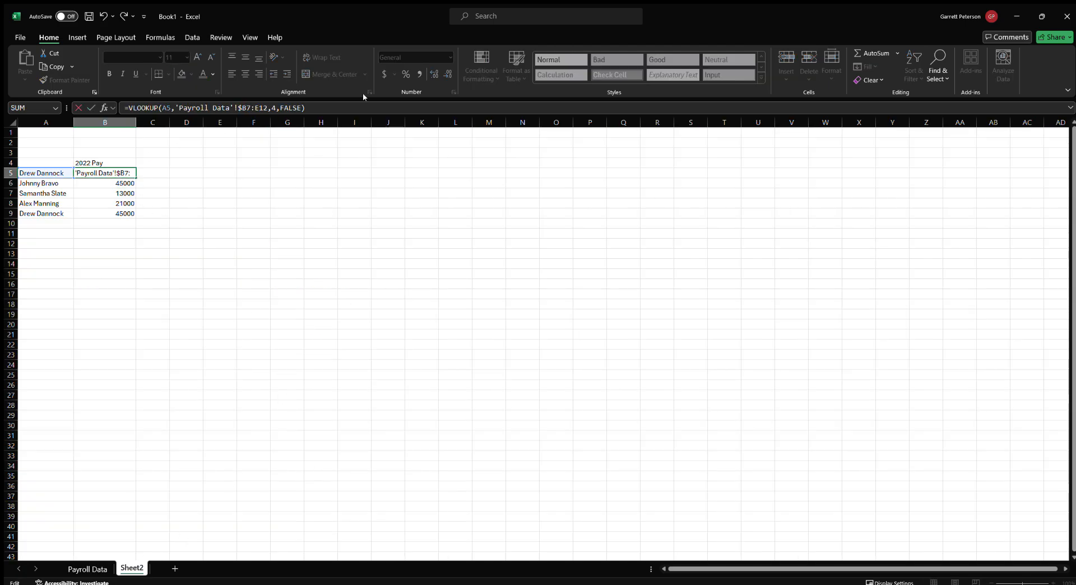
{"action": "key", "text": "Right"}
{"action": "type", "text": "$"}
{"action": "key", "text": "Right"}
{"action": "key", "text": "Right"}
{"action": "type", "text": "$"}
{"action": "key", "text": "Right"}
{"action": "type", "text": "$"}
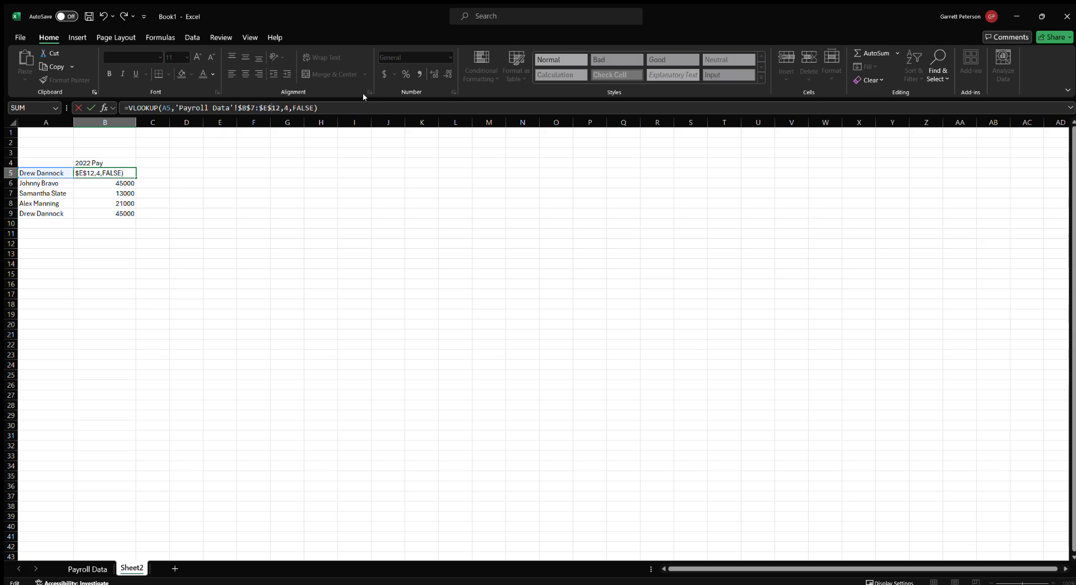
{"action": "key", "text": "ctrl+Return"}
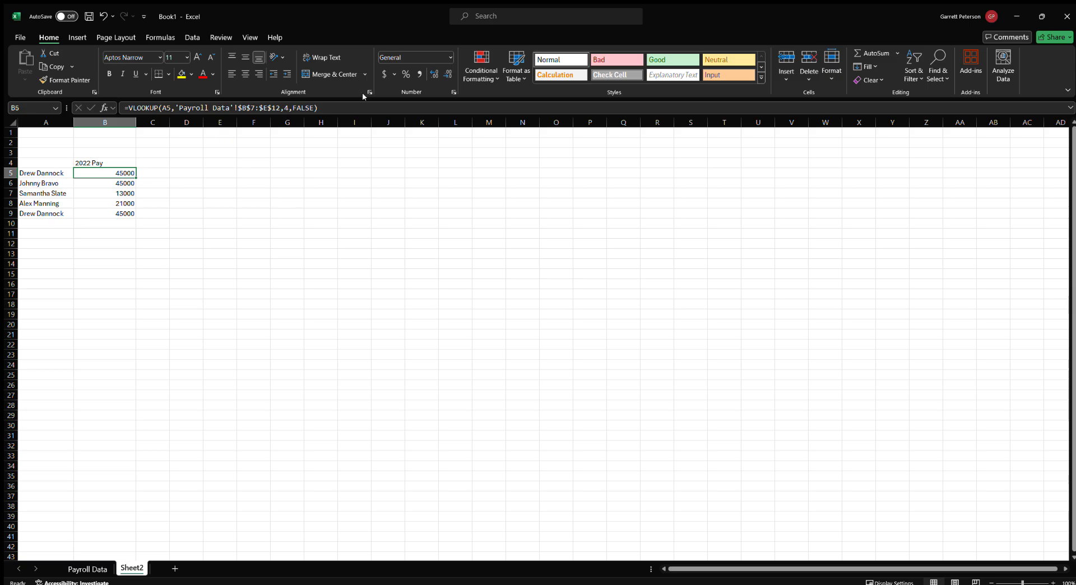
{"action": "double_click", "coordinate": [136, 177]}
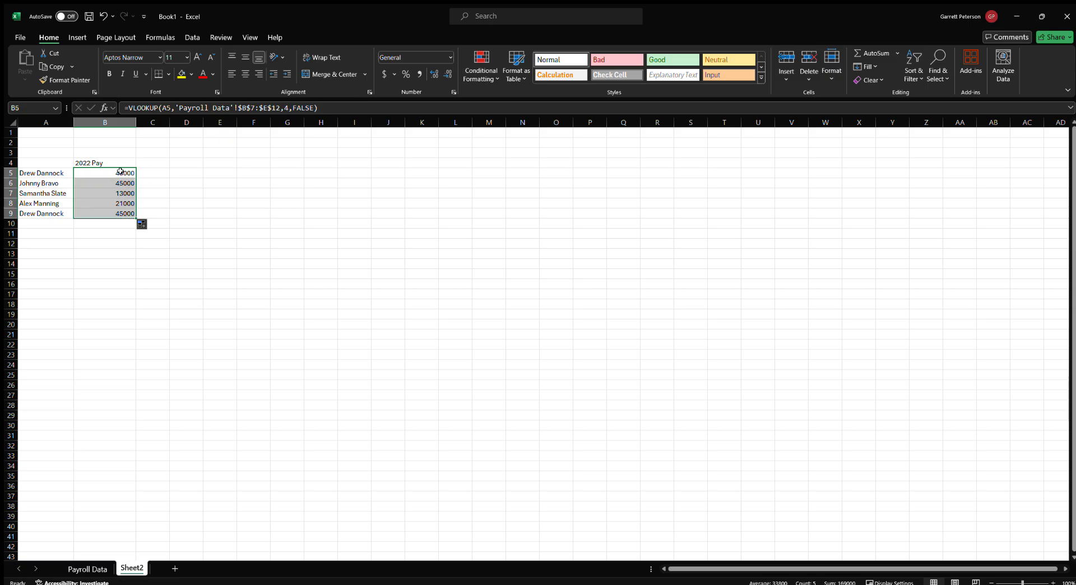
- Check the lookup range in each of the refilled 2022 Pay formulas in column B
{"action": "left_click", "coordinate": [124, 170]}
{"action": "key", "text": "Down"}
{"action": "key", "text": "Down"}
{"action": "key", "text": "Down"}
{"action": "key", "text": "Down"}
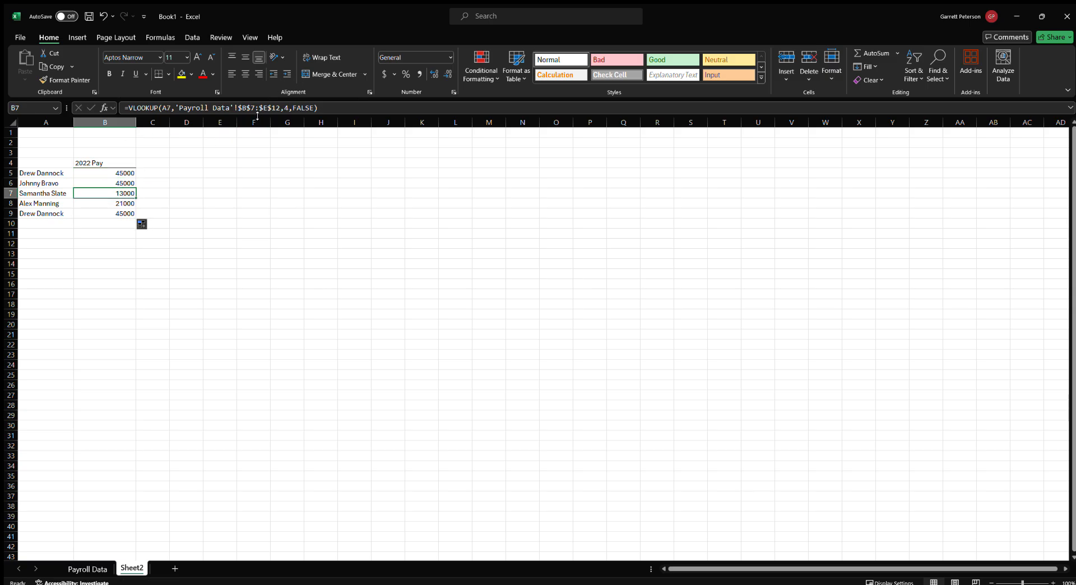
{"action": "key", "text": "Up"}
{"action": "key", "text": "Up"}
{"action": "key", "text": "Up"}
{"action": "key", "text": "Up"}
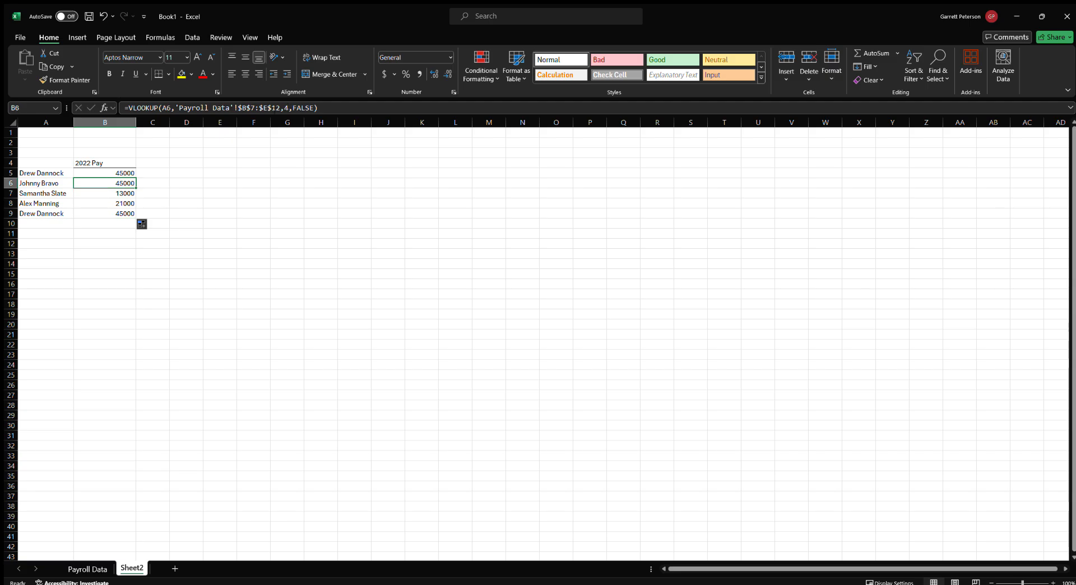